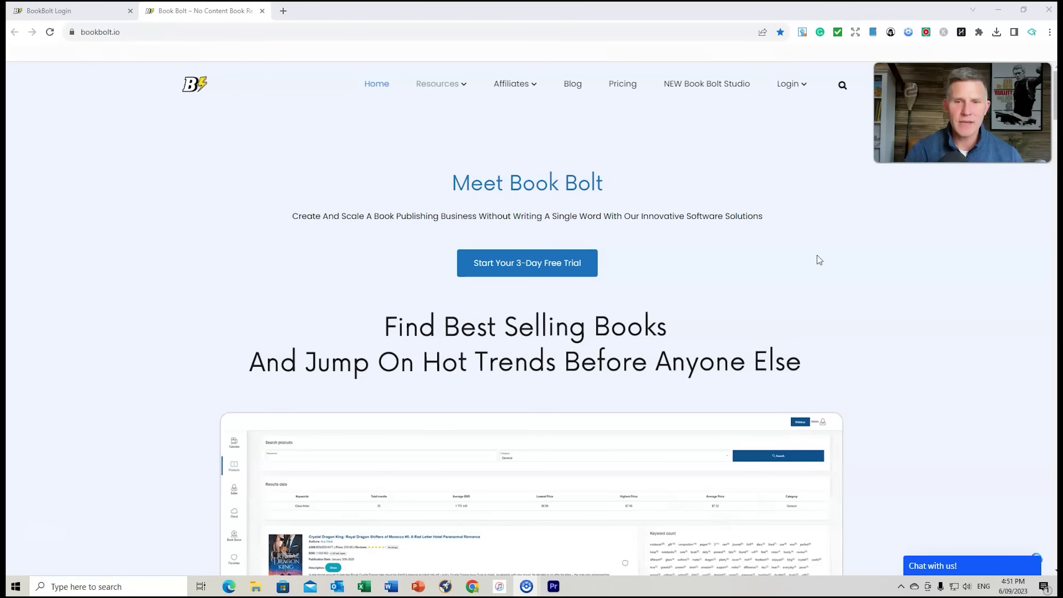
Look through the Book Bolt homepage's feature sections on research tools, Studio, interior creation and time-saving utilities
scroll(779, 258, "down", 10)
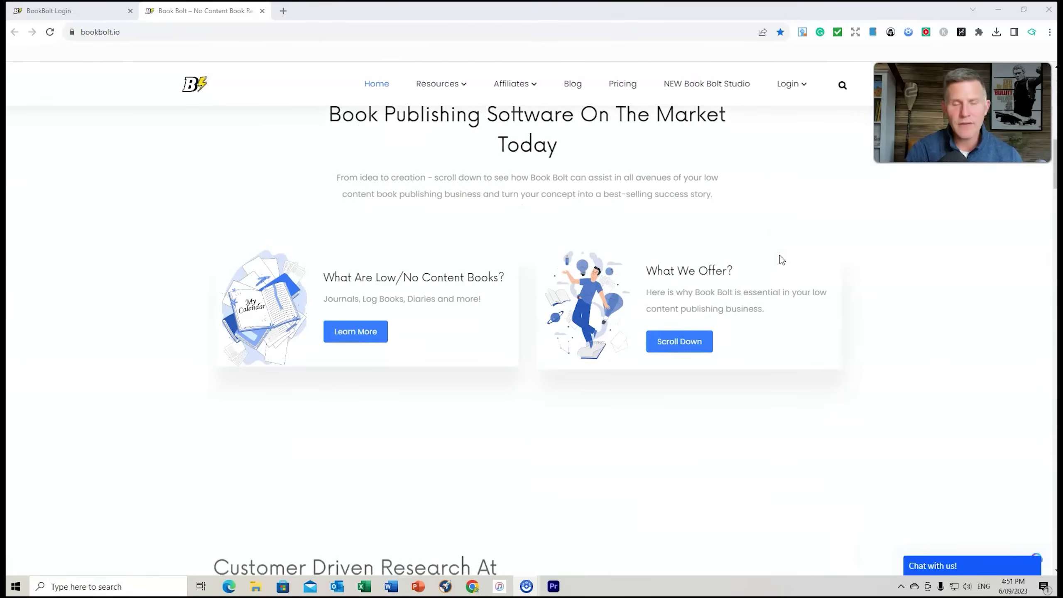
scroll(780, 258, "down", 5)
scroll(781, 260, "down", 4)
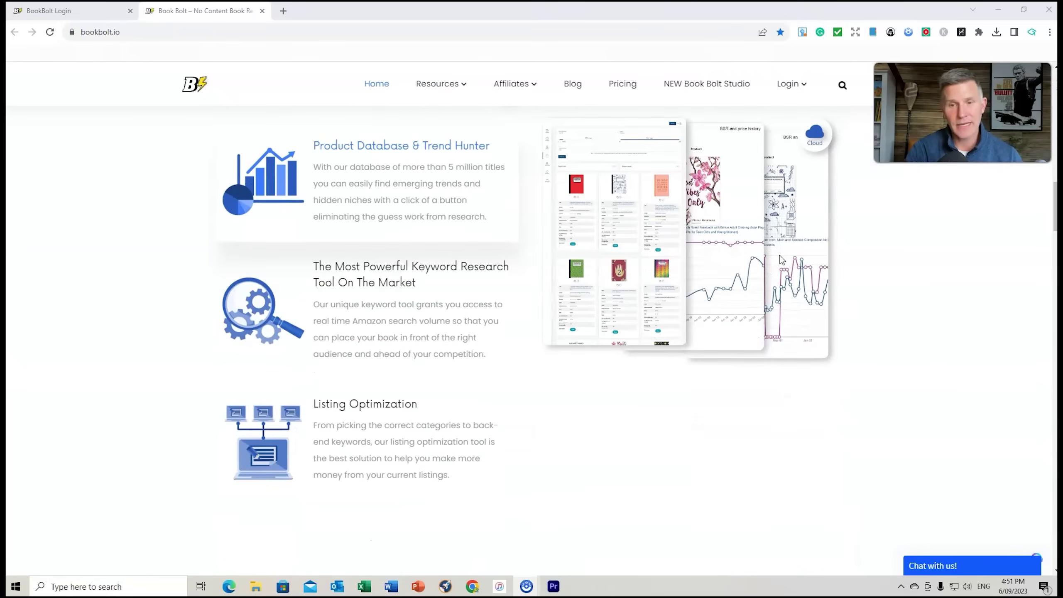
scroll(782, 260, "down", 10)
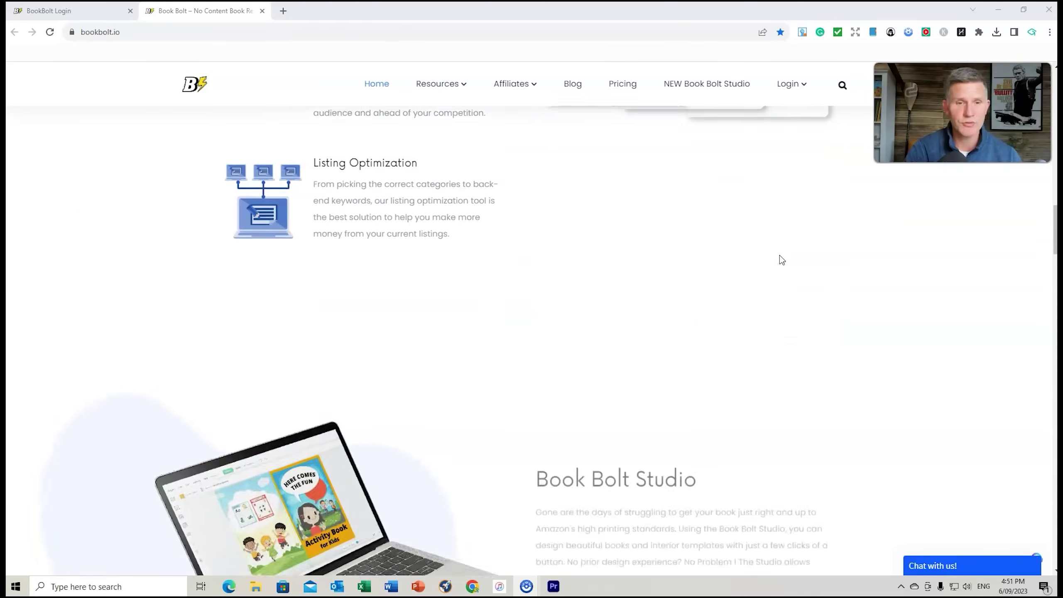
scroll(779, 255, "down", 8)
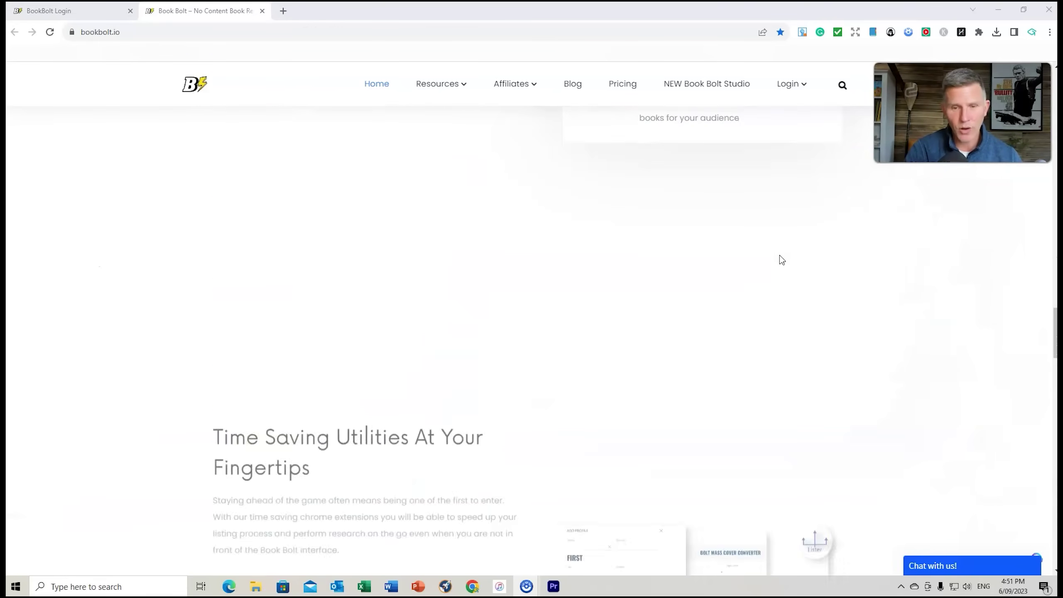
scroll(779, 255, "up", 12)
scroll(702, 305, "down", 3)
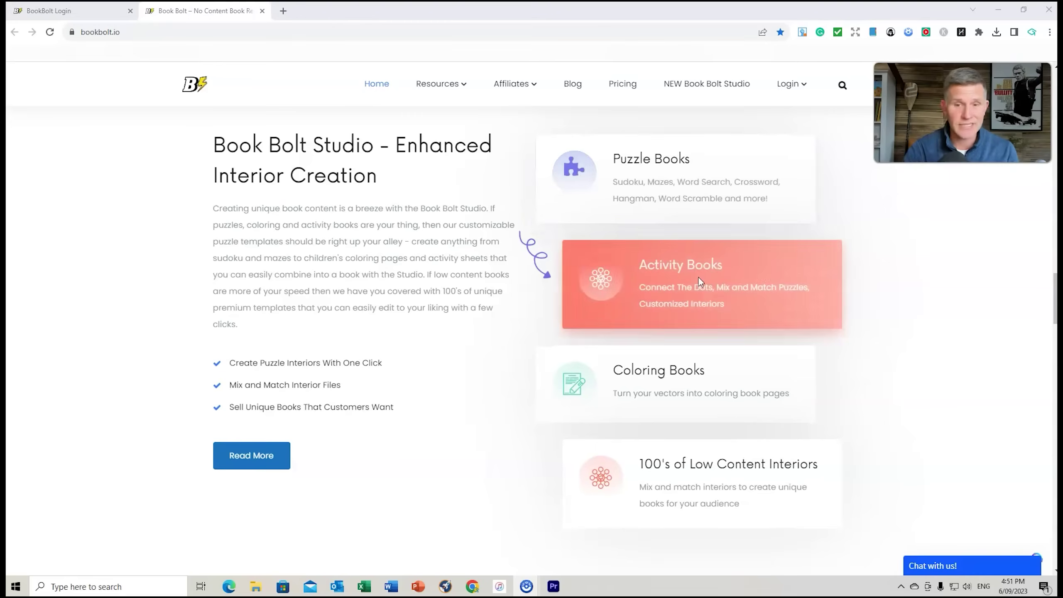
scroll(702, 318, "down", 1)
scroll(702, 323, "down", 3)
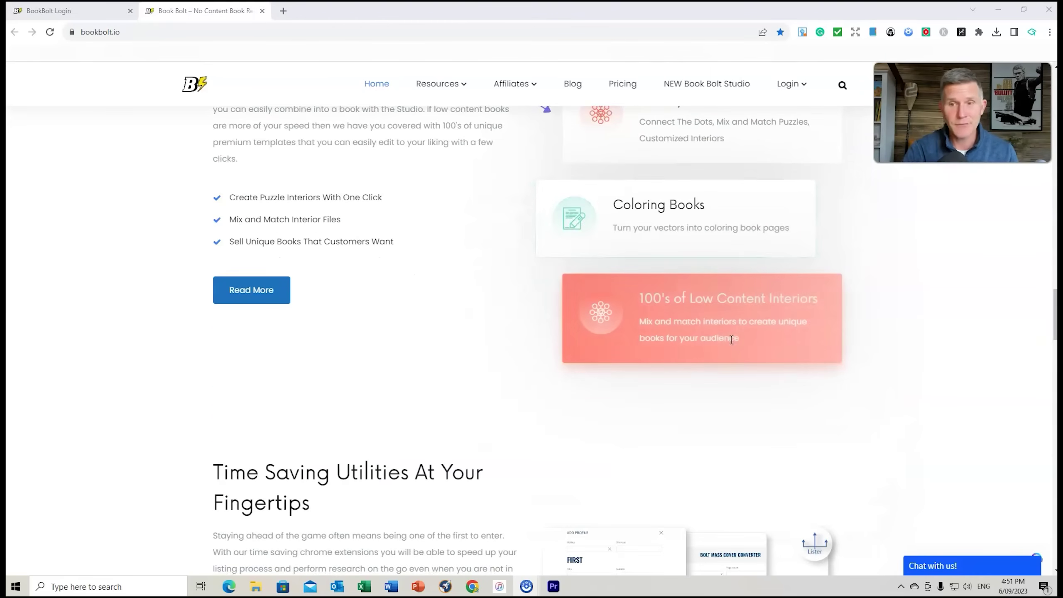
scroll(724, 341, "down", 20)
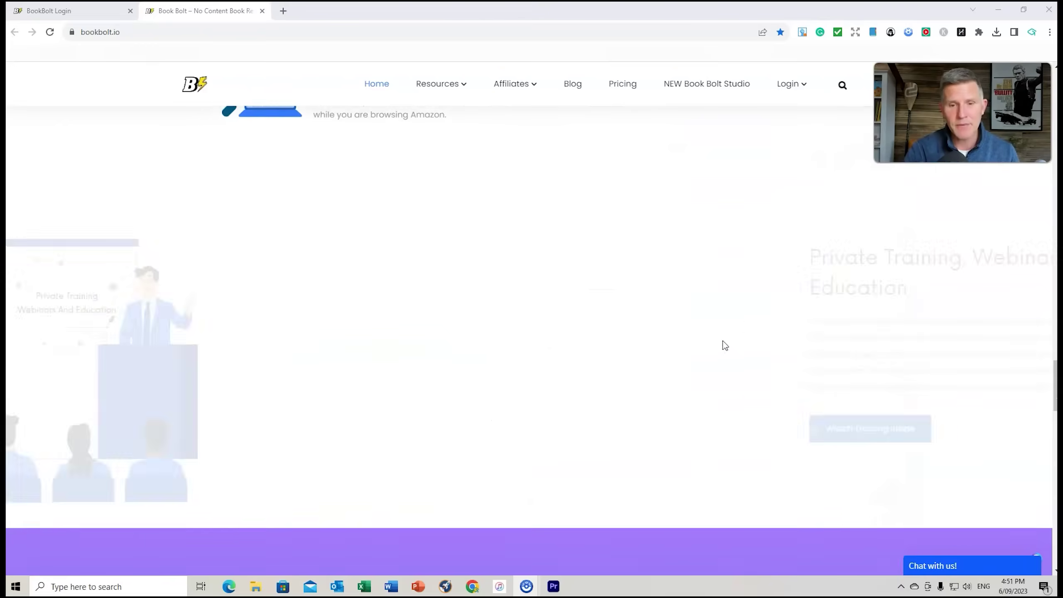
scroll(723, 341, "down", 17)
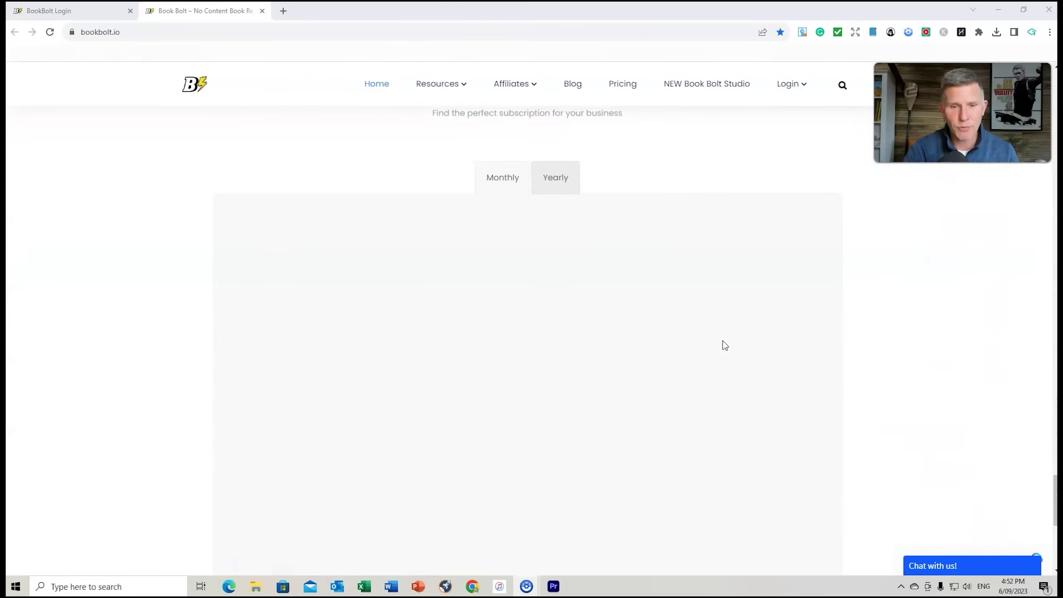
Compare the Newbie and Pro pricing plans on the homepage, viewing both the yearly and monthly options
scroll(722, 341, "up", 4)
scroll(577, 354, "down", 3)
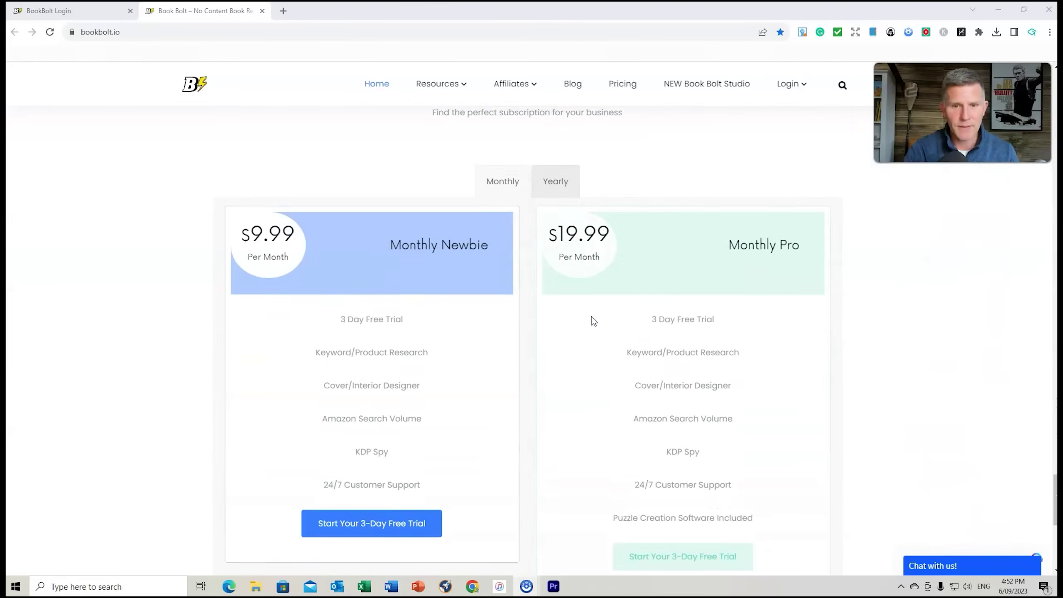
left_click(553, 178)
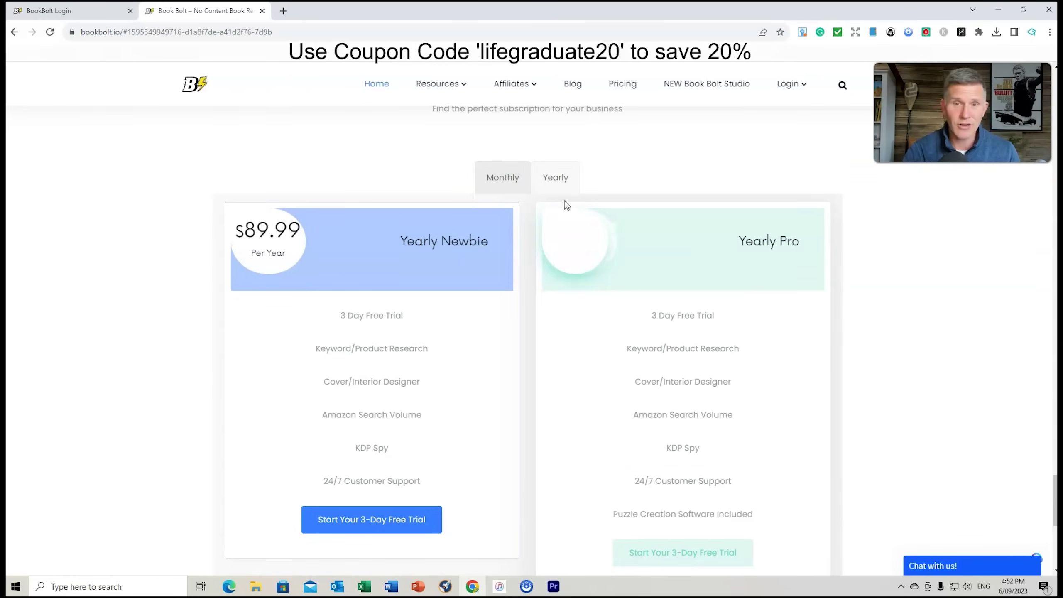
left_click(512, 178)
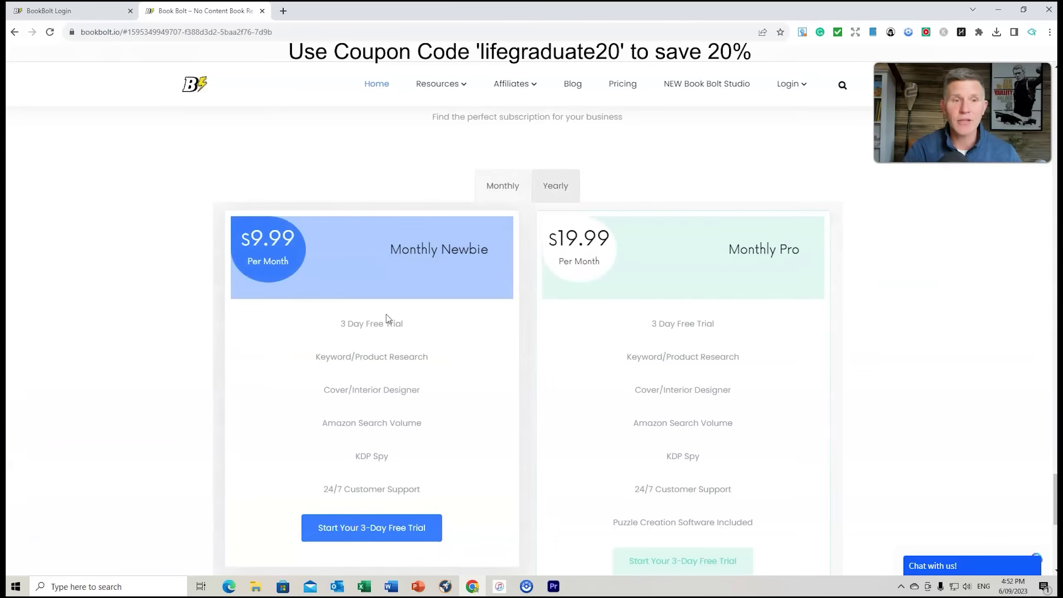
scroll(863, 311, "down", 2)
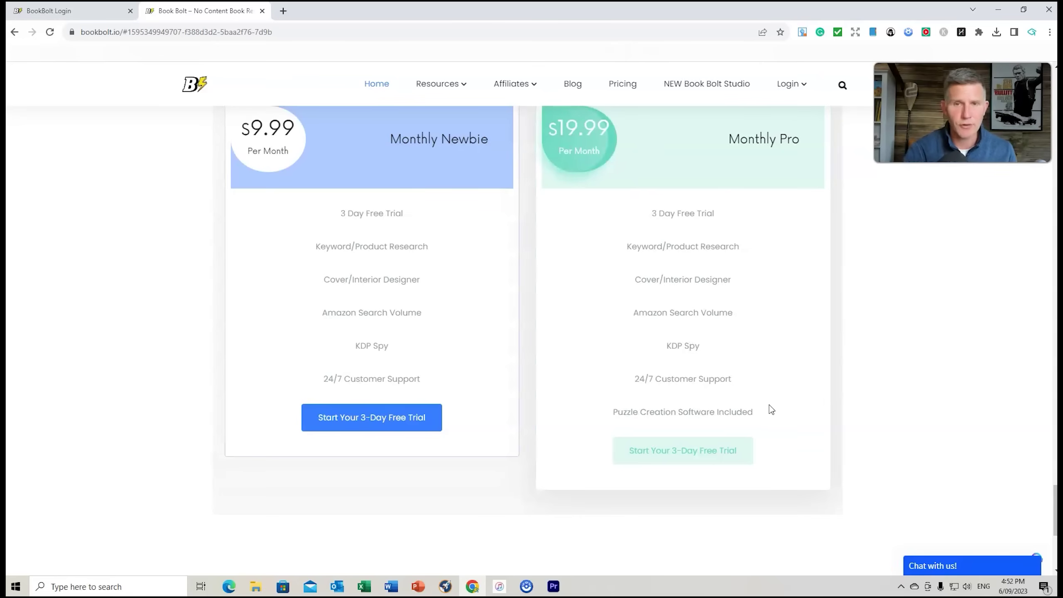
scroll(772, 409, "up", 2)
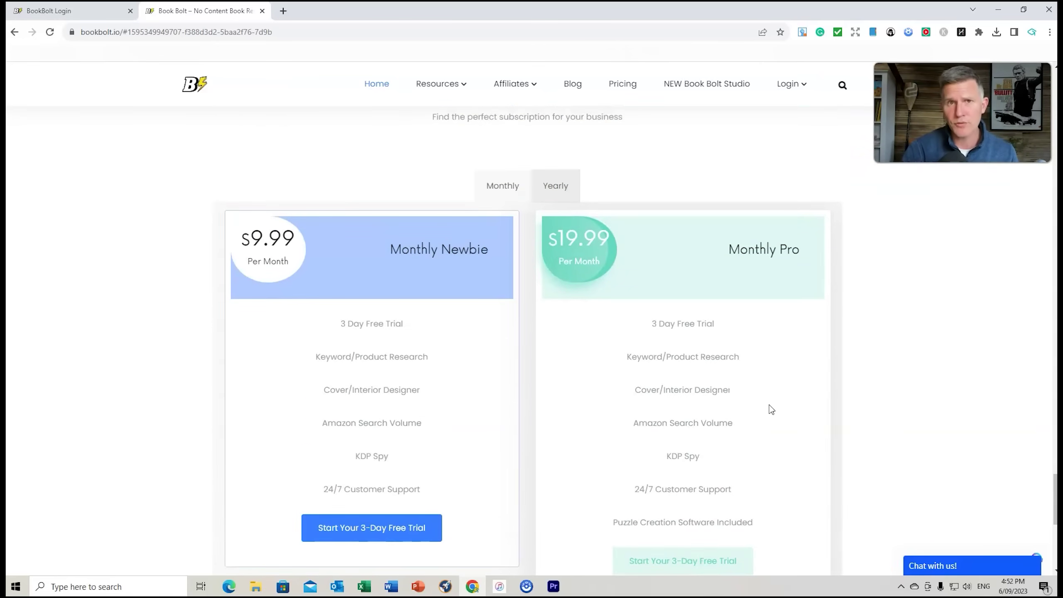
scroll(771, 409, "up", 13)
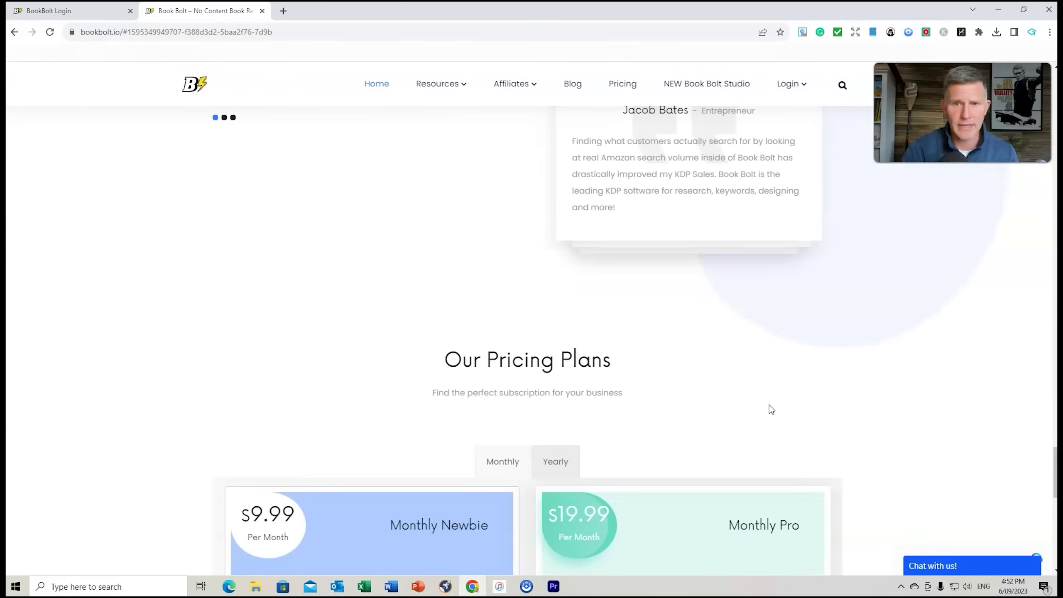
scroll(772, 409, "up", 12)
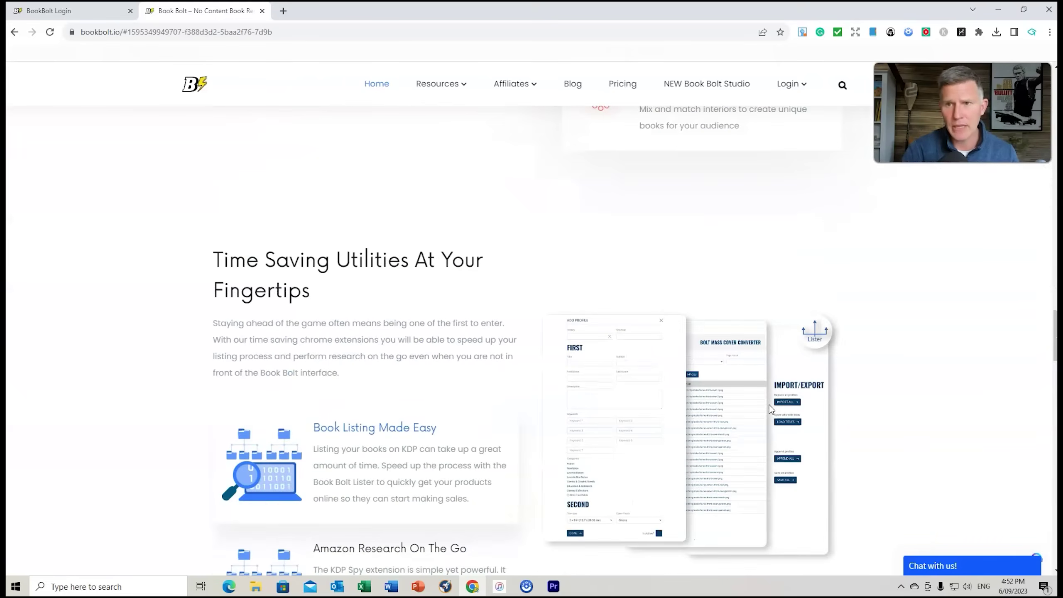
scroll(771, 409, "up", 12)
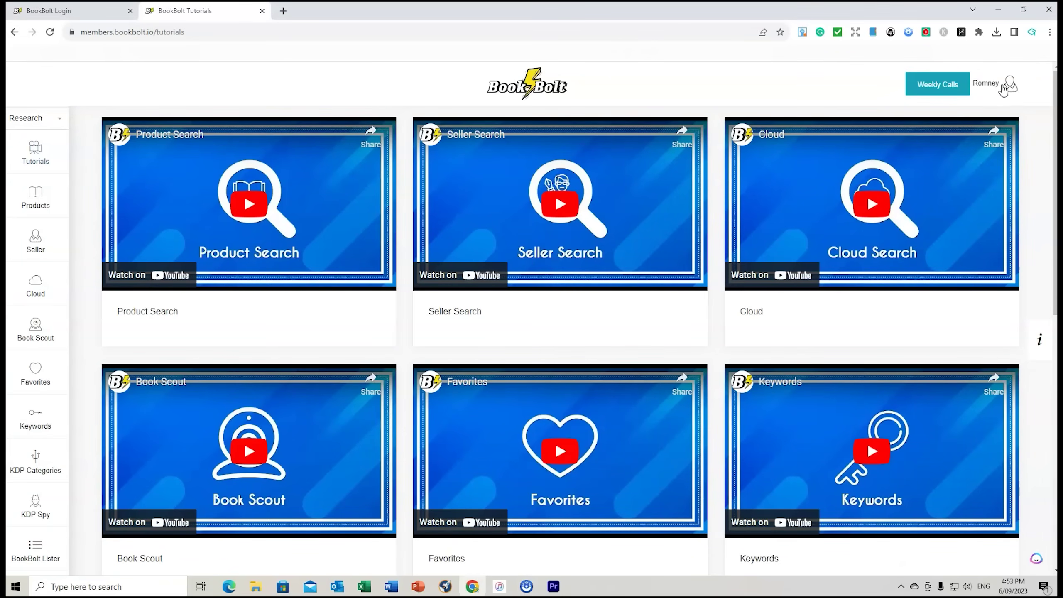
Open Book Bolt Studio from the member account options
left_click(1009, 89)
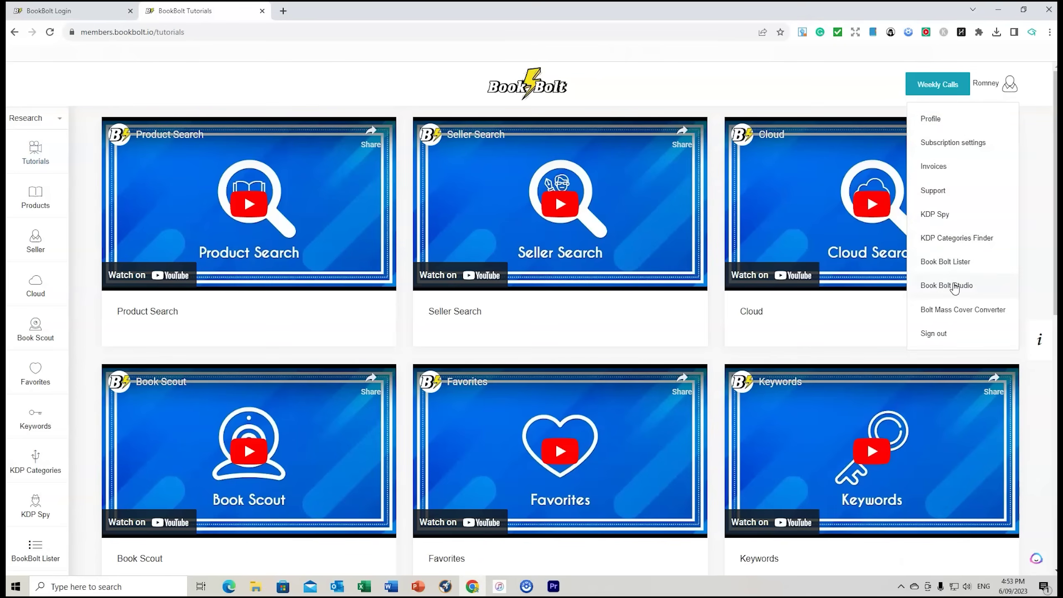
left_click(948, 288)
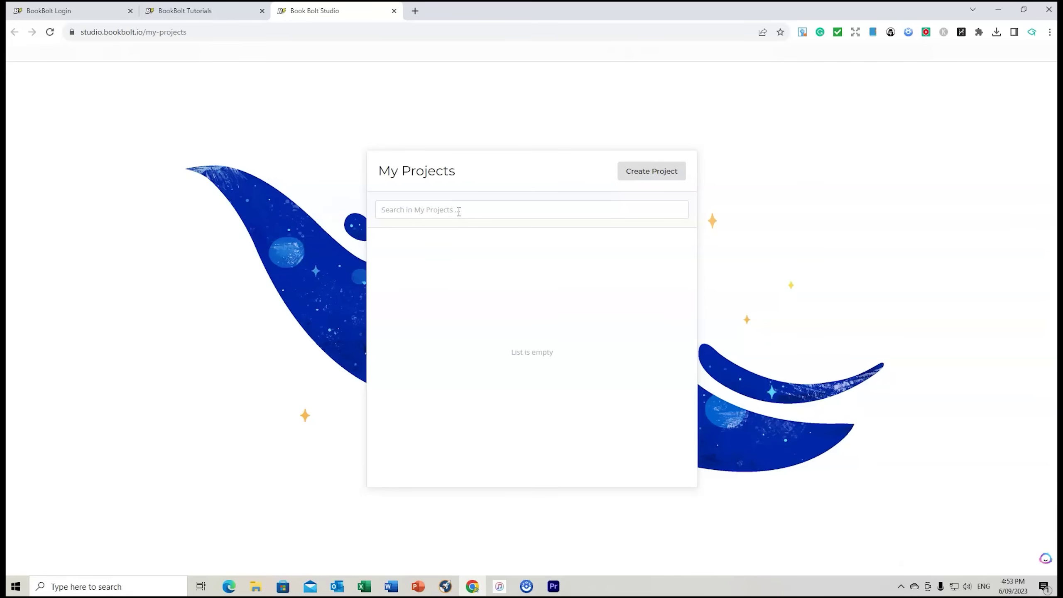
Search My Projects for "Camping and Caravan Book"
left_click(459, 212)
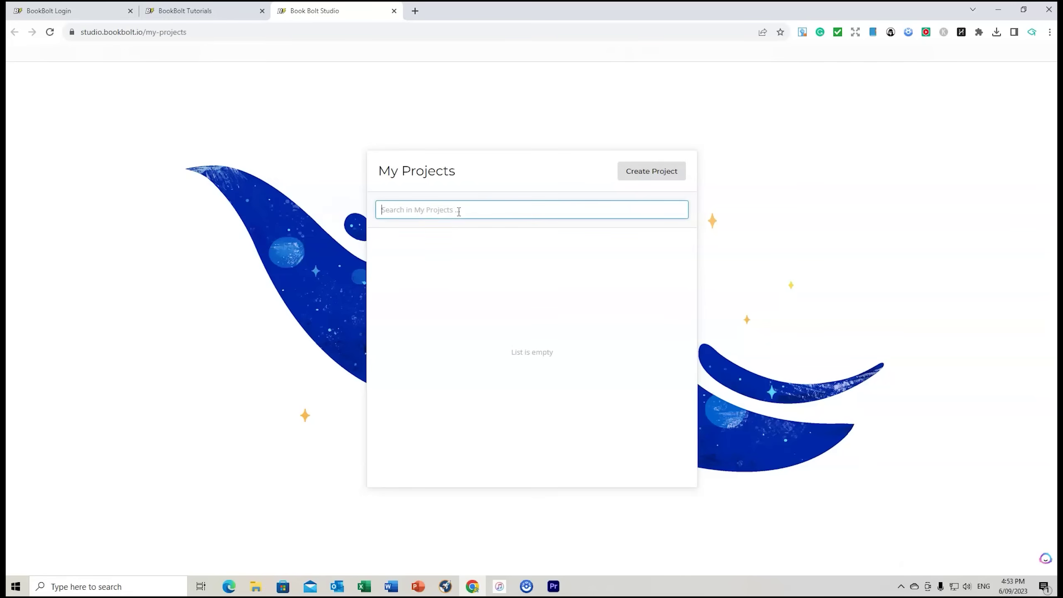
type("c")
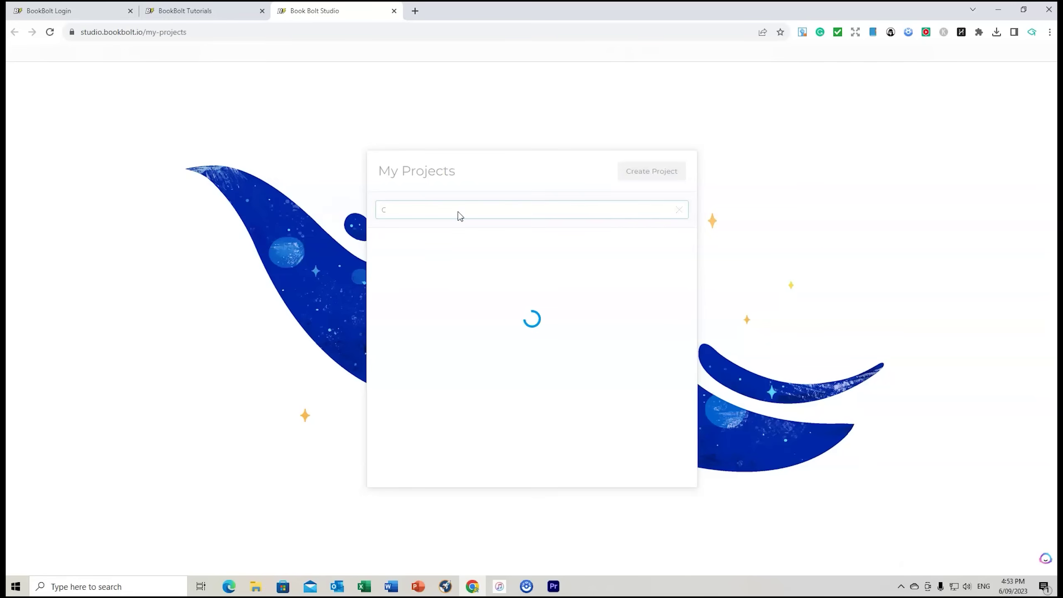
type("ampin")
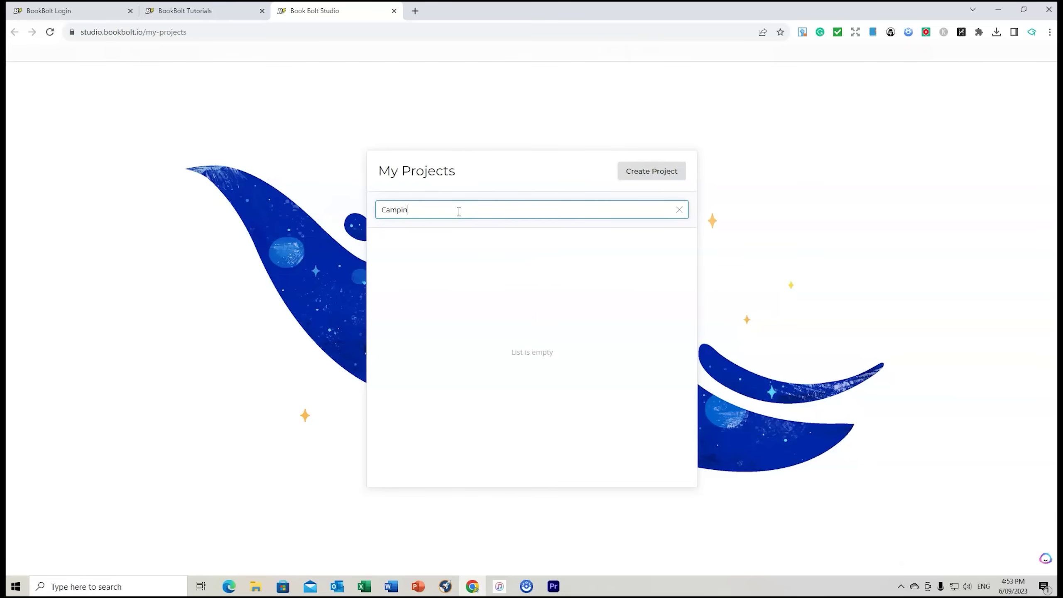
type("g and Caravan Book")
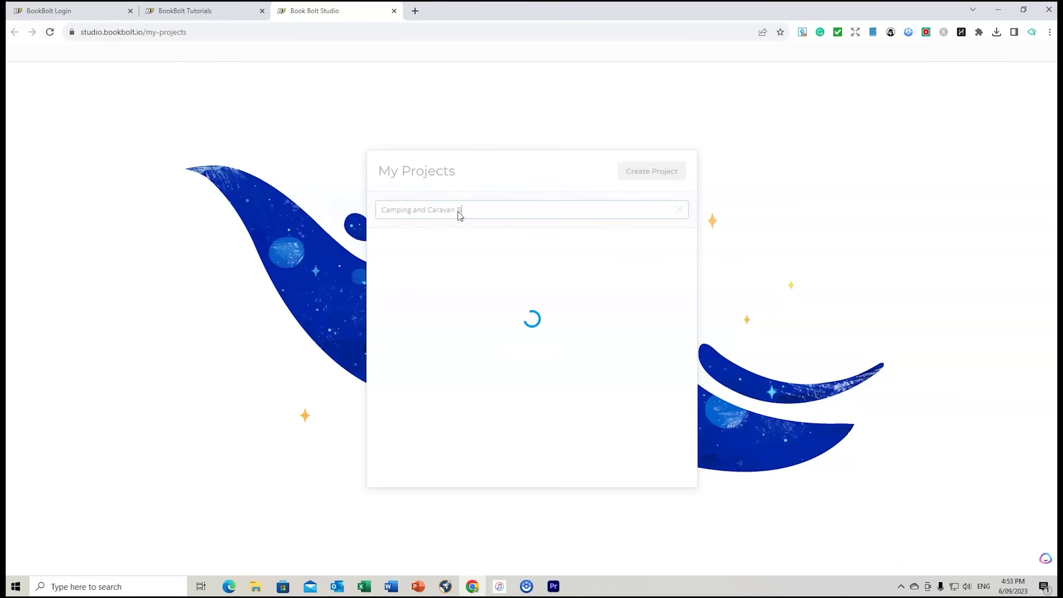
Start a new project of type Paperback: Cover and name it "Camping and Caravan Book"
left_click(638, 178)
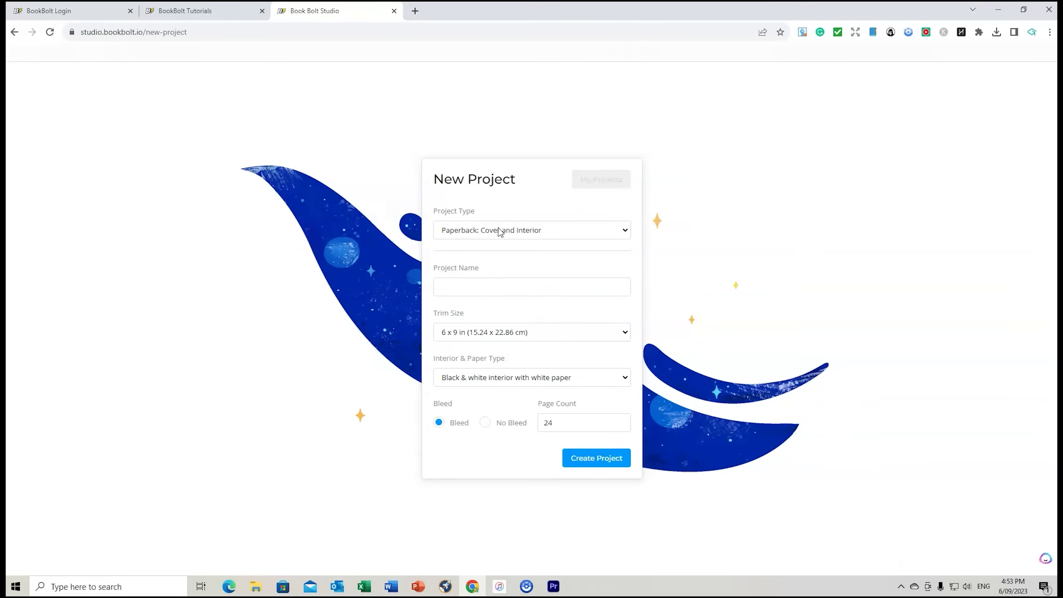
left_click(612, 233)
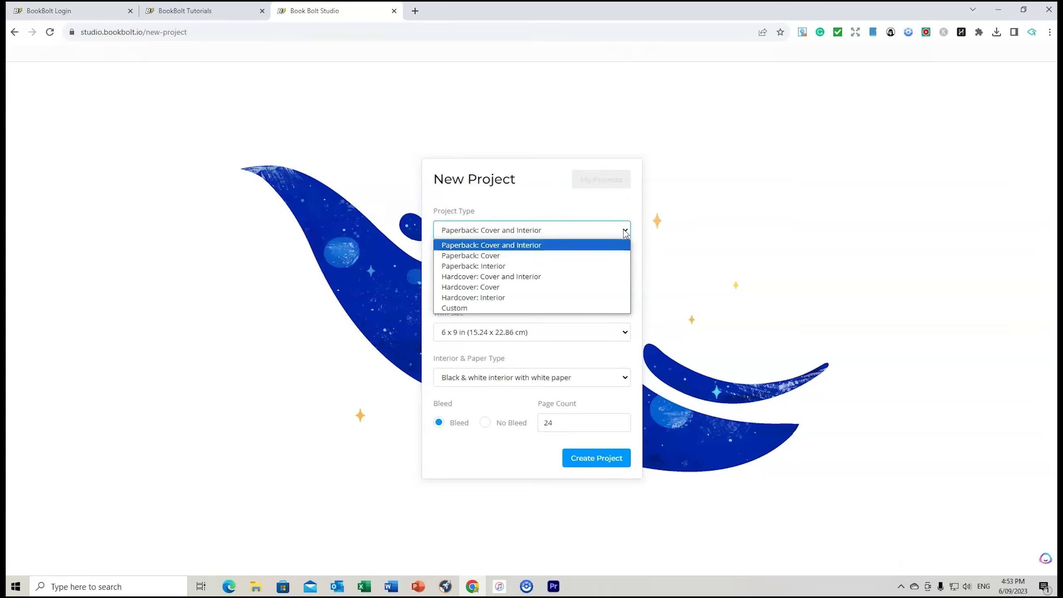
left_click(505, 255)
left_click(461, 285)
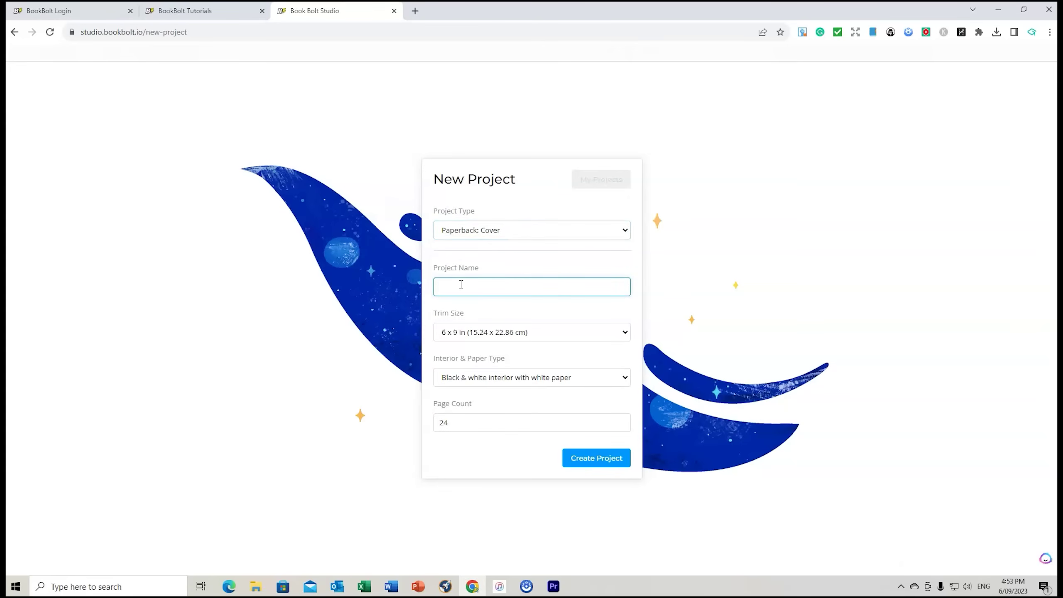
type("Camping and Caravan Book")
Create the project with an 8.5 x 11 in trim size, black & white interior with white paper and 90 pages
left_click(625, 335)
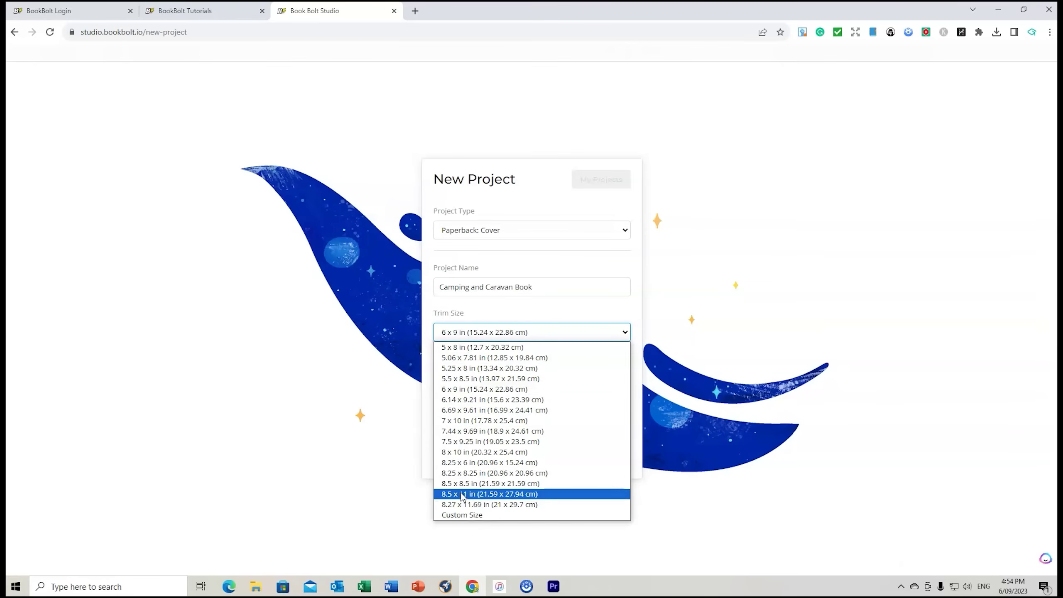
left_click(484, 497)
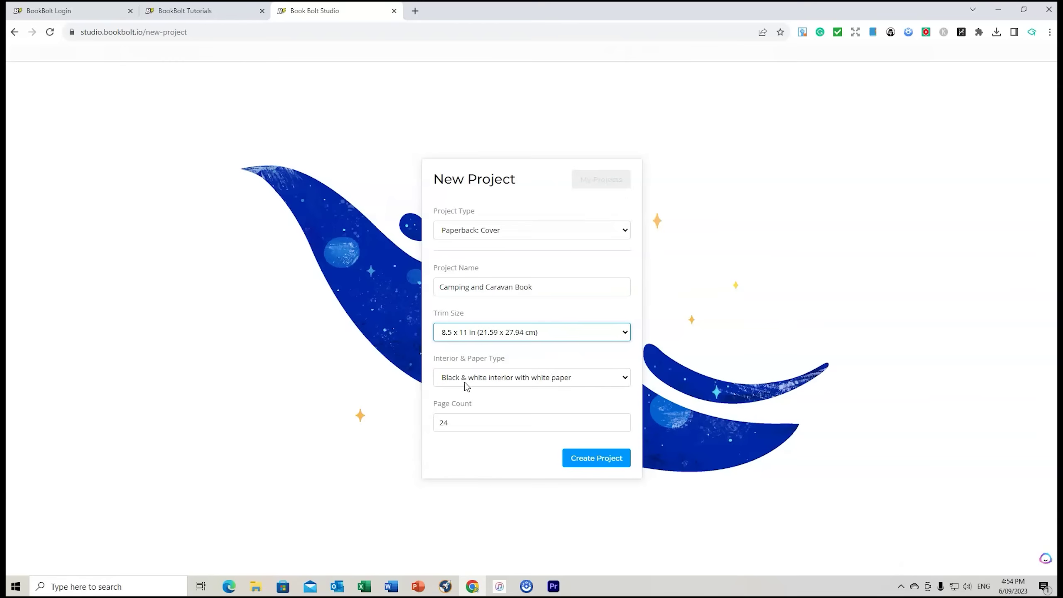
left_click(624, 379)
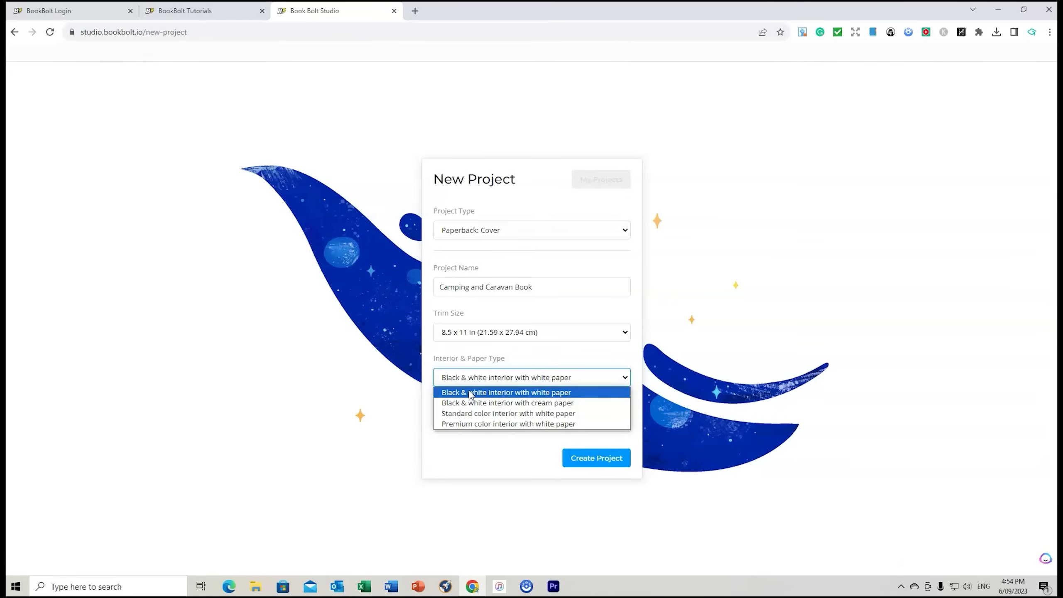
left_click(527, 394)
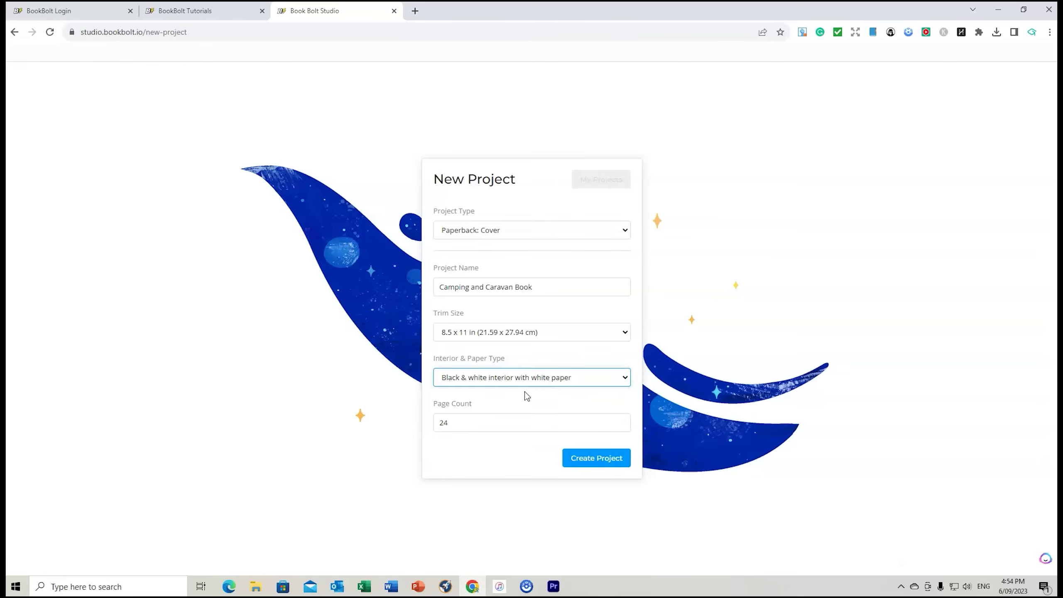
left_click_drag(465, 418, 435, 427)
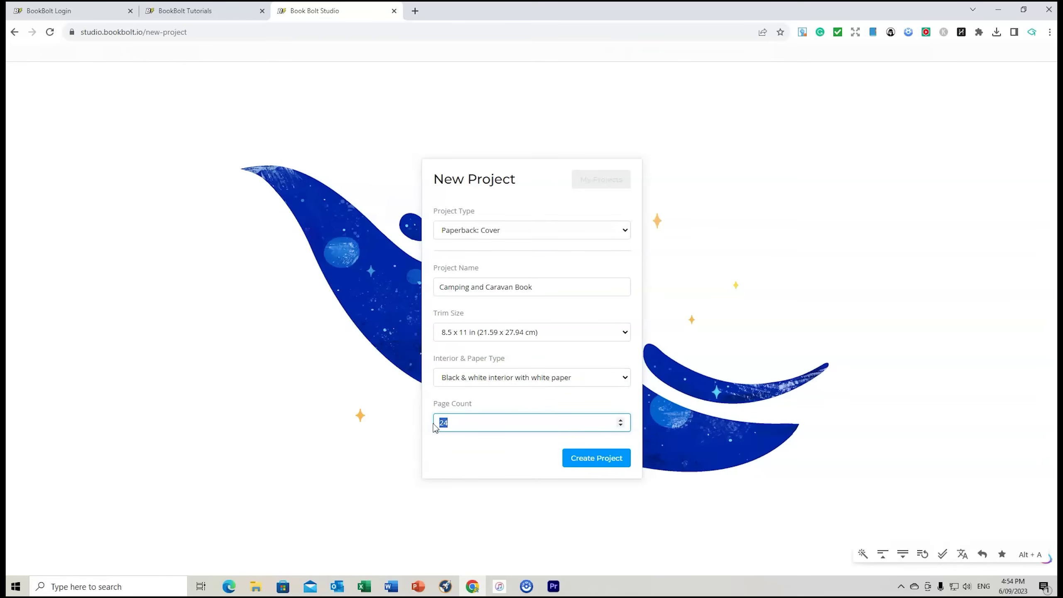
type("90")
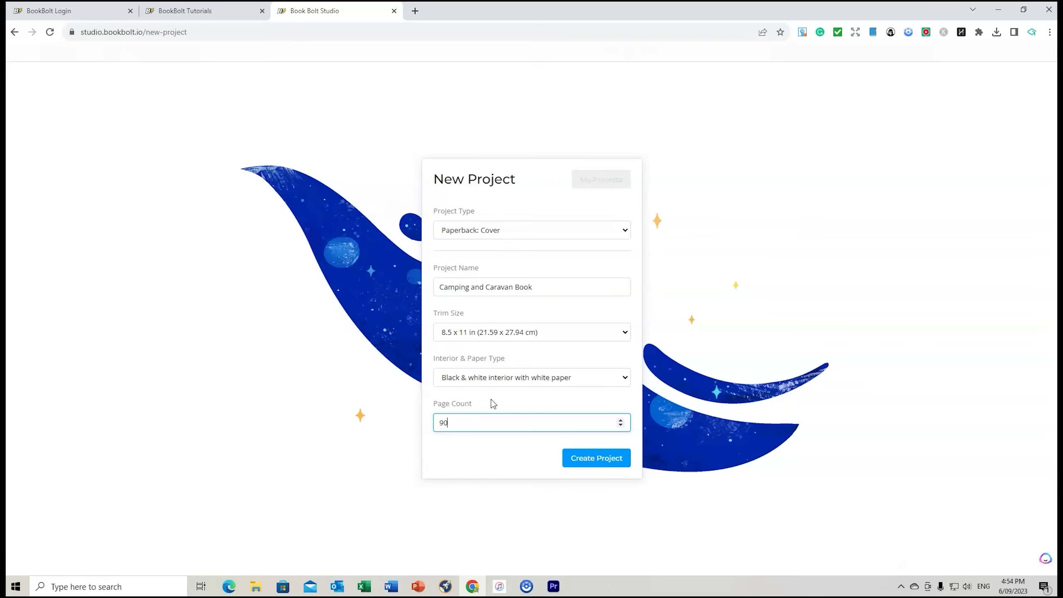
left_click(596, 459)
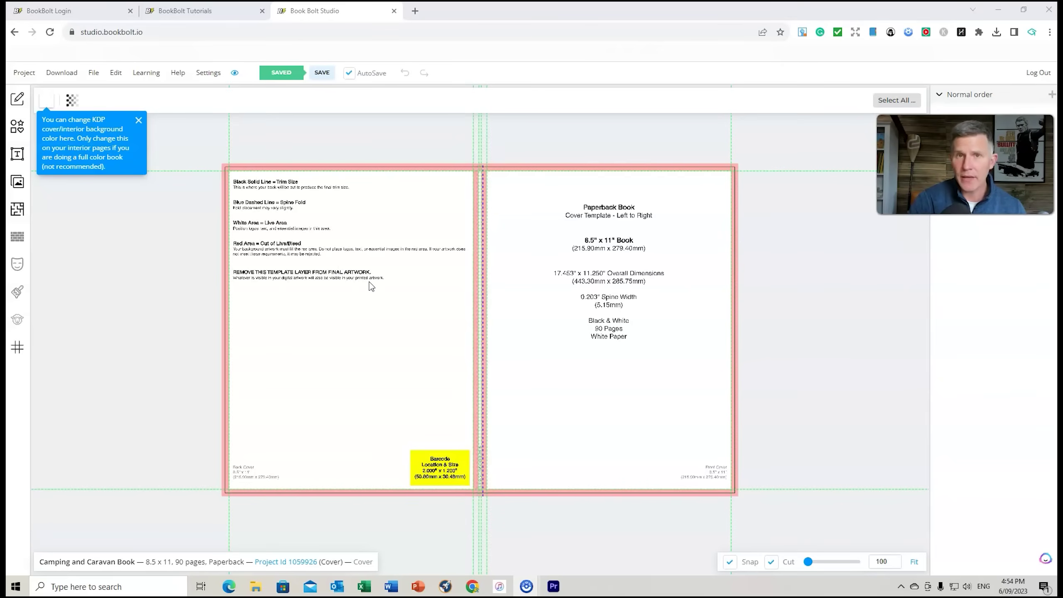
Open the Interior Templates Library and view the Free templates followed by the Pro Only ones
left_click(17, 209)
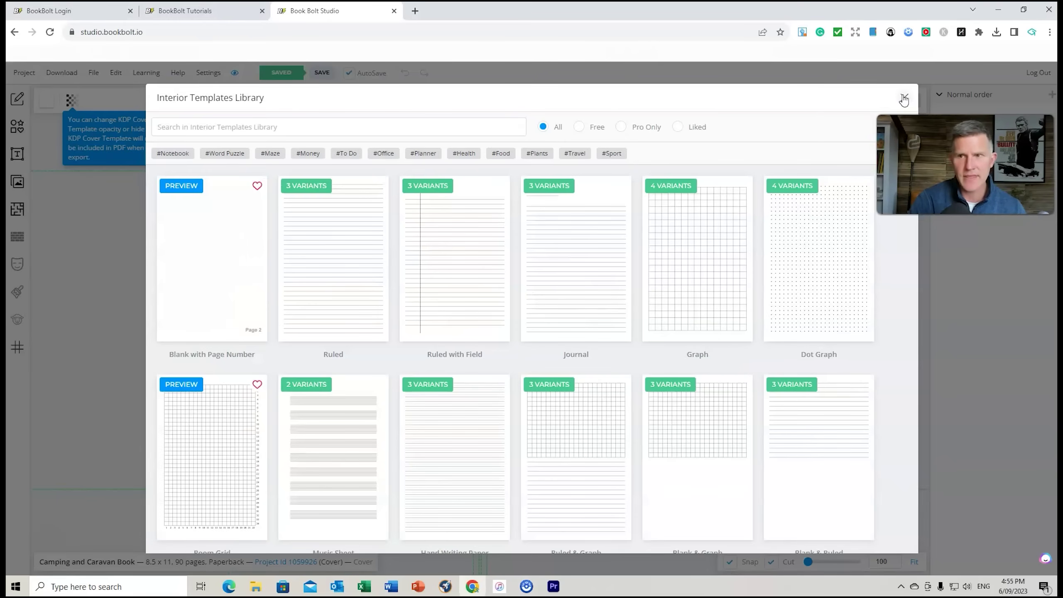
left_click(580, 132)
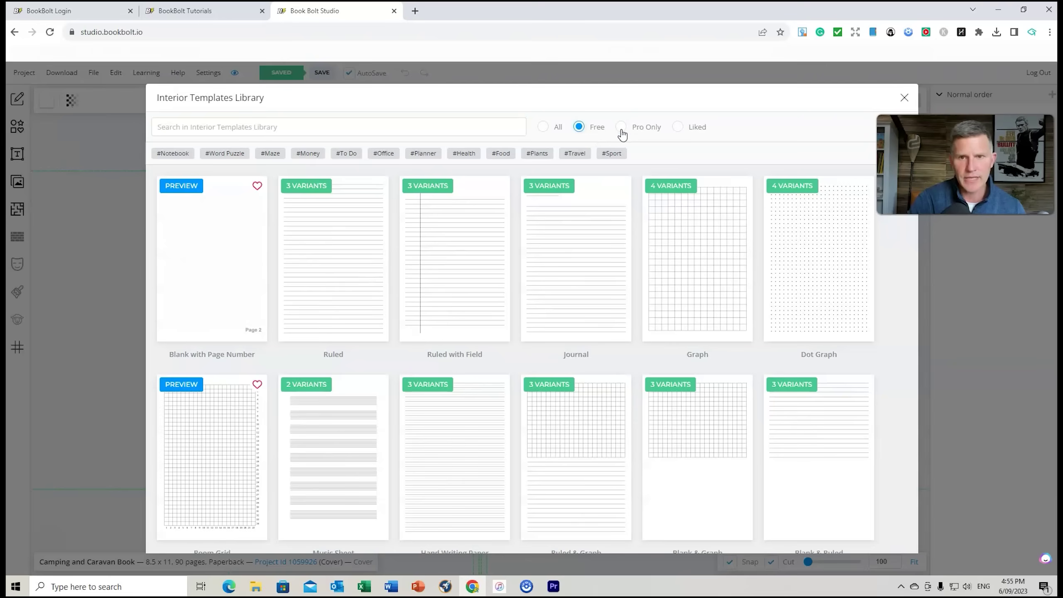
left_click(622, 133)
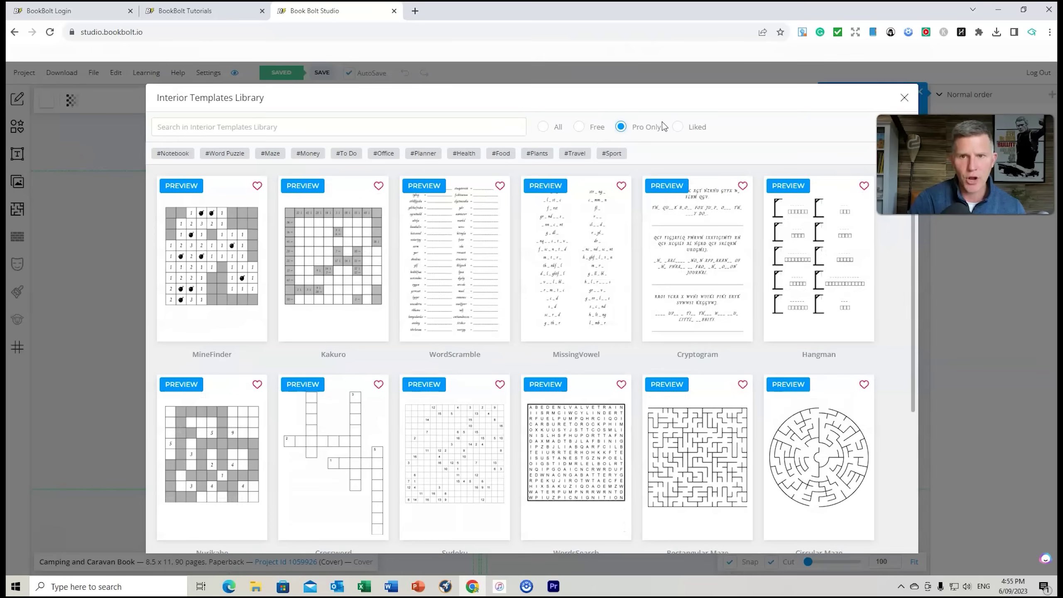
Close the Interior Templates Library and view the collection of shapes
left_click(905, 100)
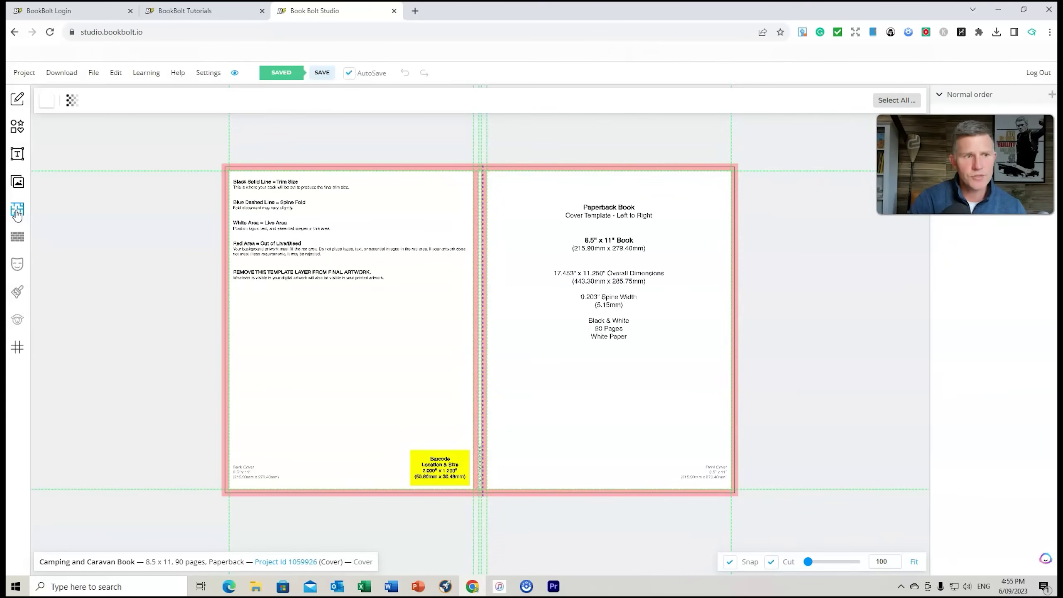
left_click(16, 127)
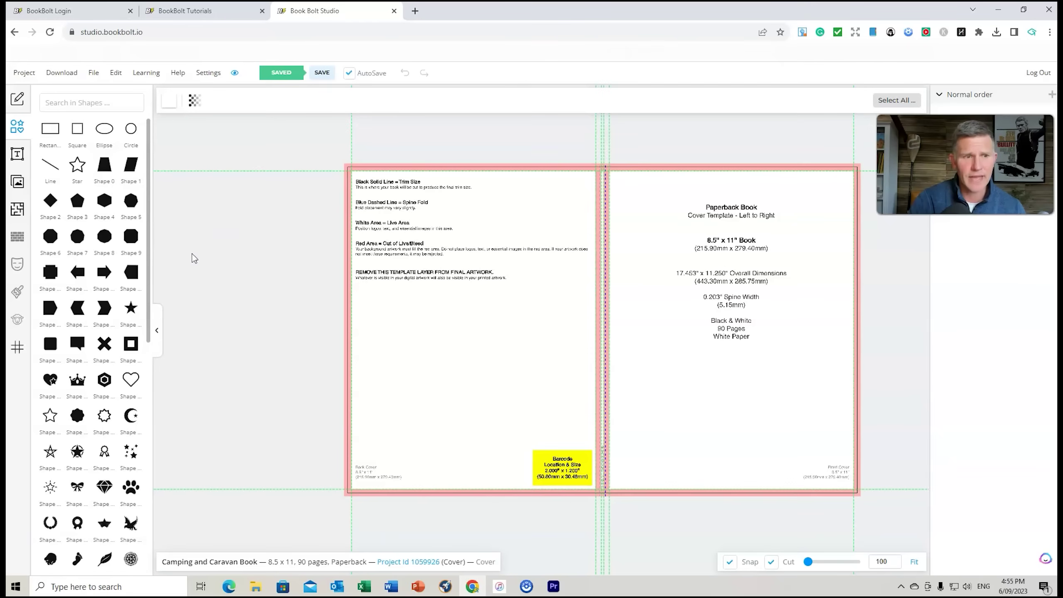
left_click(156, 330)
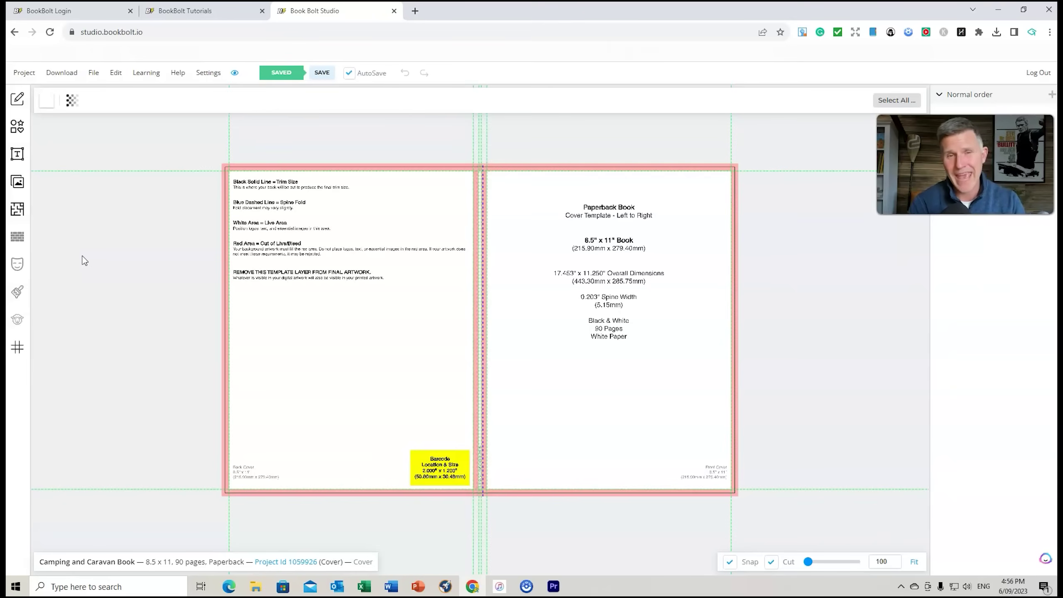
Upload the images Front Cover 8.5 x 11 and Back Cover 8.5 x 11 to My Uploads
left_click(17, 182)
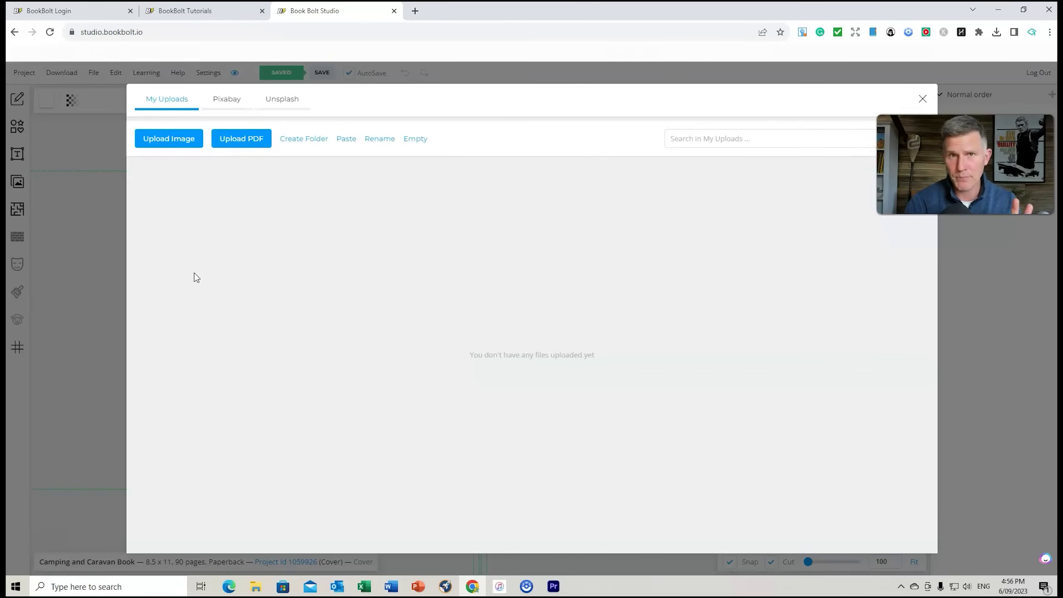
left_click(173, 142)
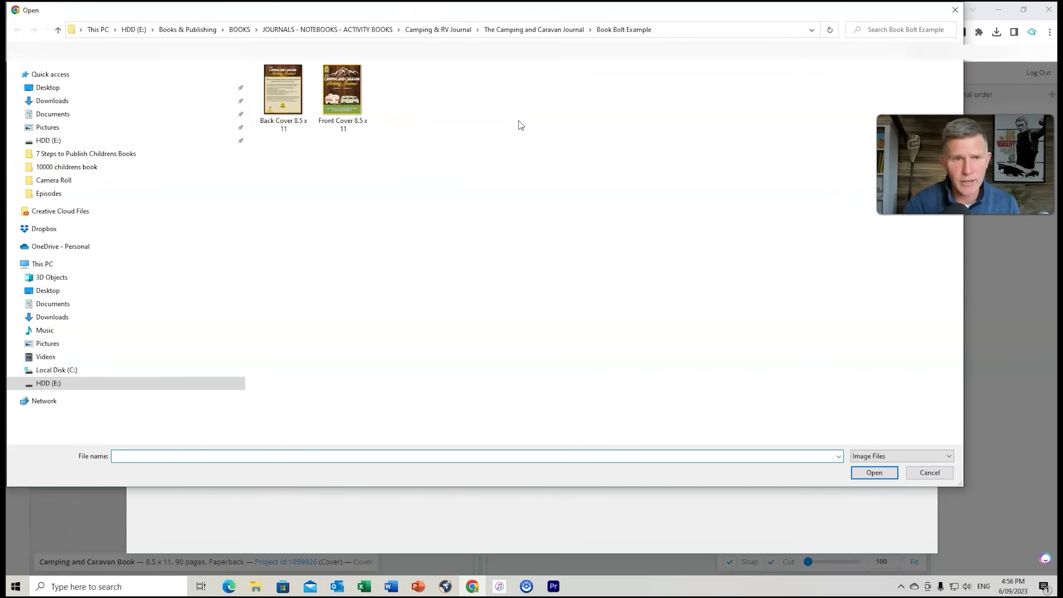
left_click(348, 85)
left_click(877, 473)
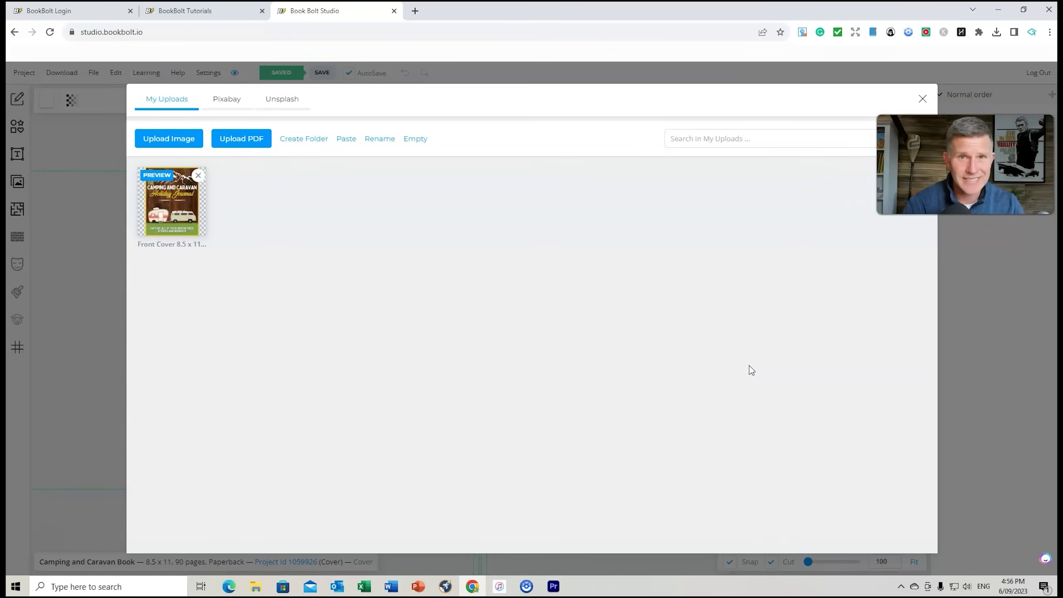
left_click(179, 142)
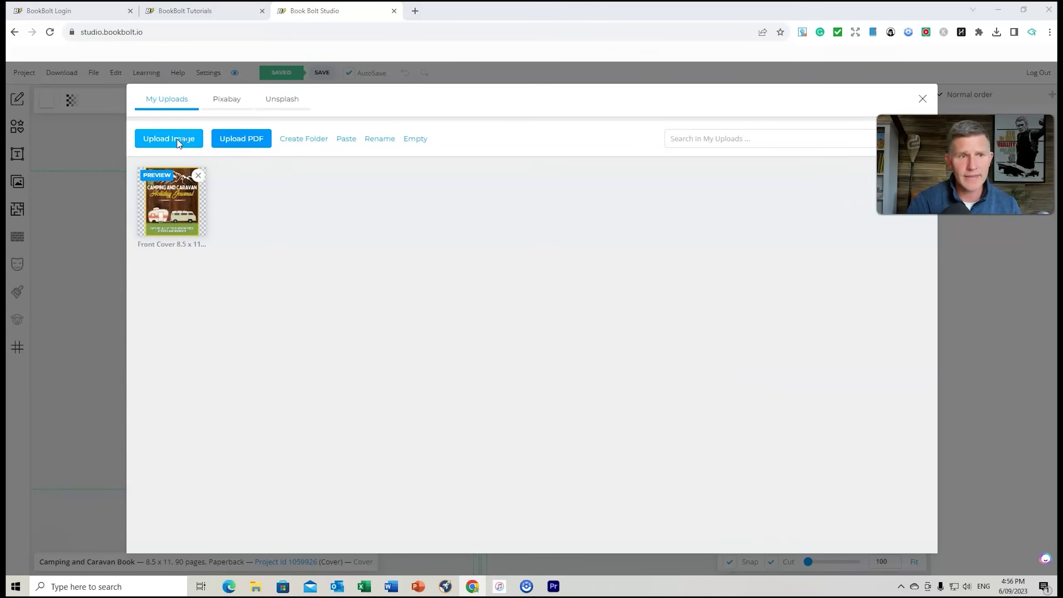
left_click(285, 92)
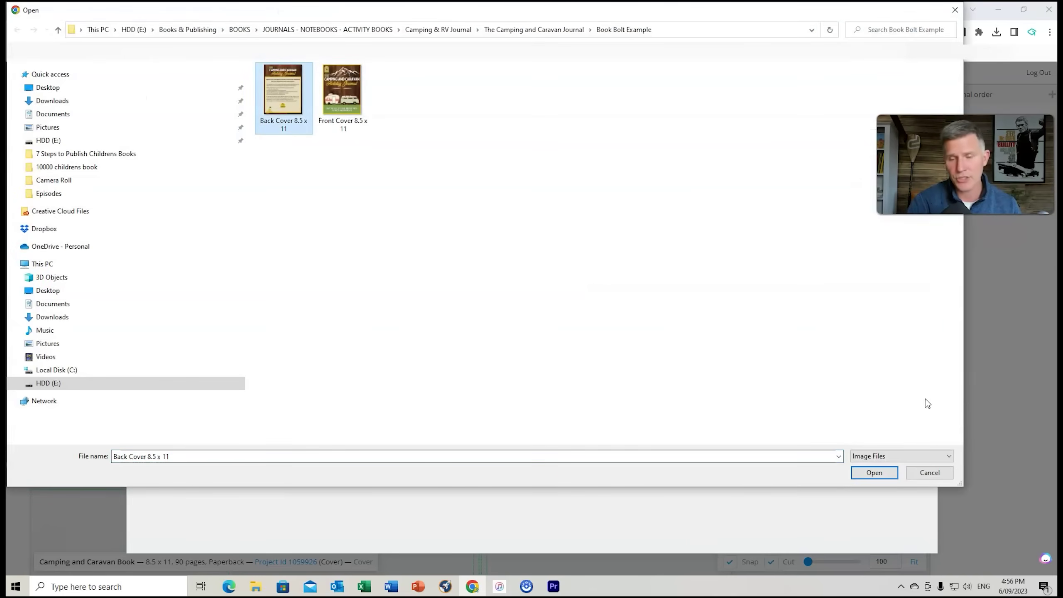
left_click(874, 473)
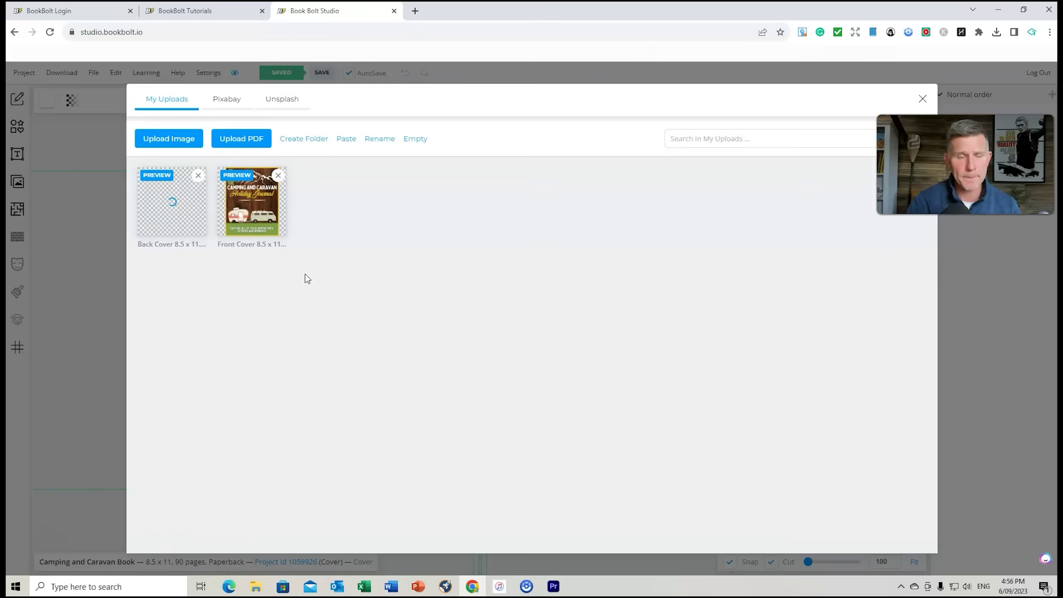
Place the Front Cover 8.5 x 11 image on the front cover and enlarge it to fill the bleed area and reach the spine
left_click(254, 209)
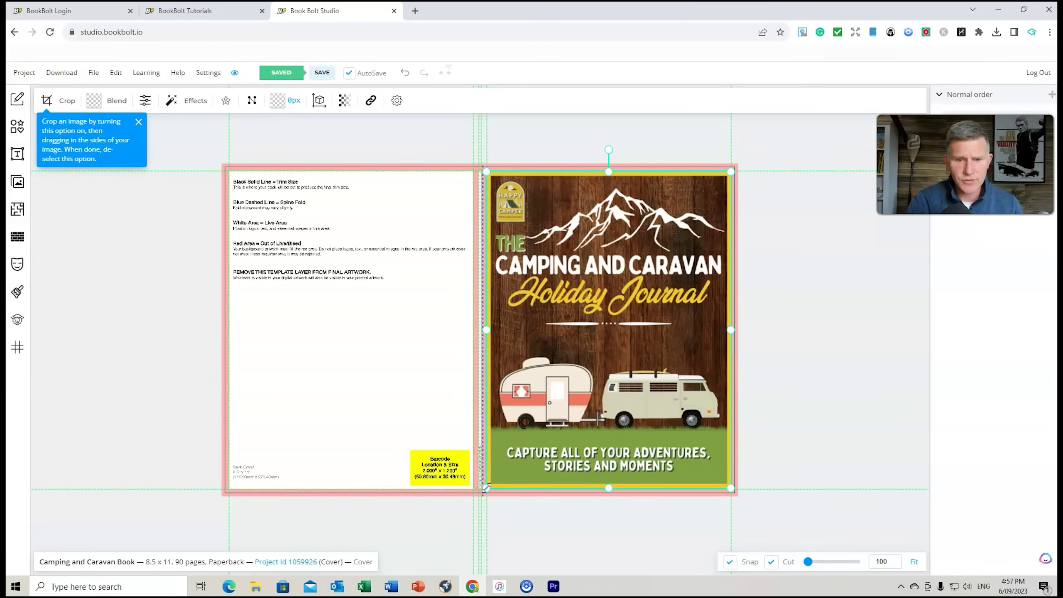
left_click_drag(484, 488, 482, 491)
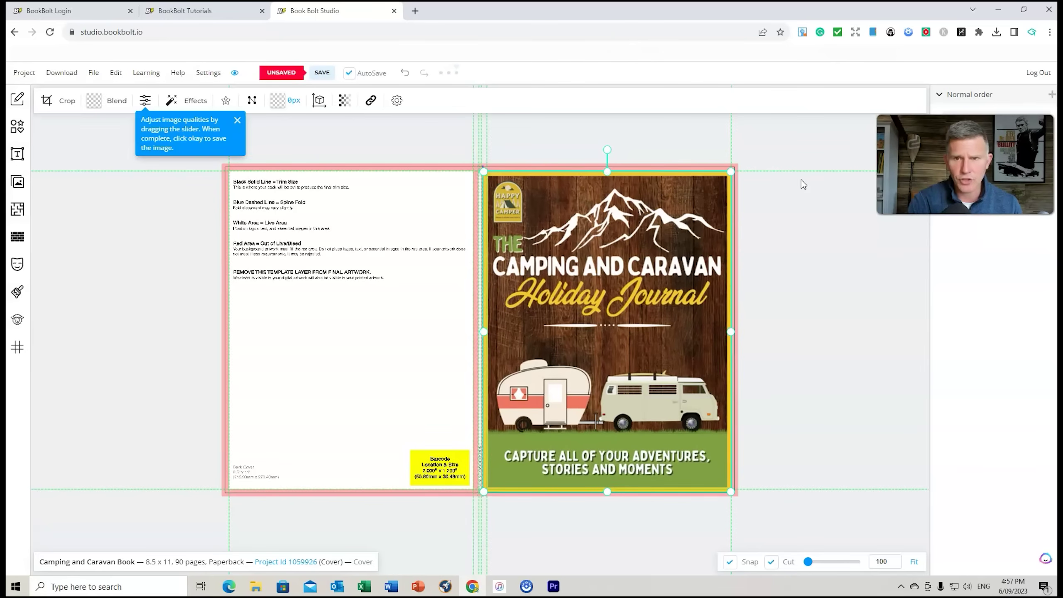
left_click_drag(730, 170, 736, 166)
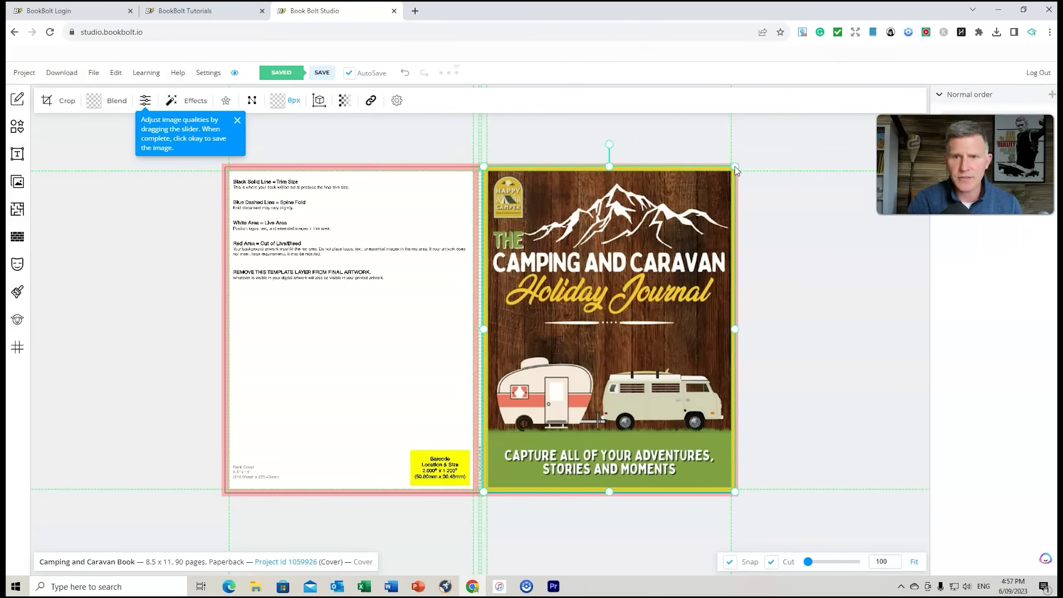
left_click_drag(484, 492, 481, 494)
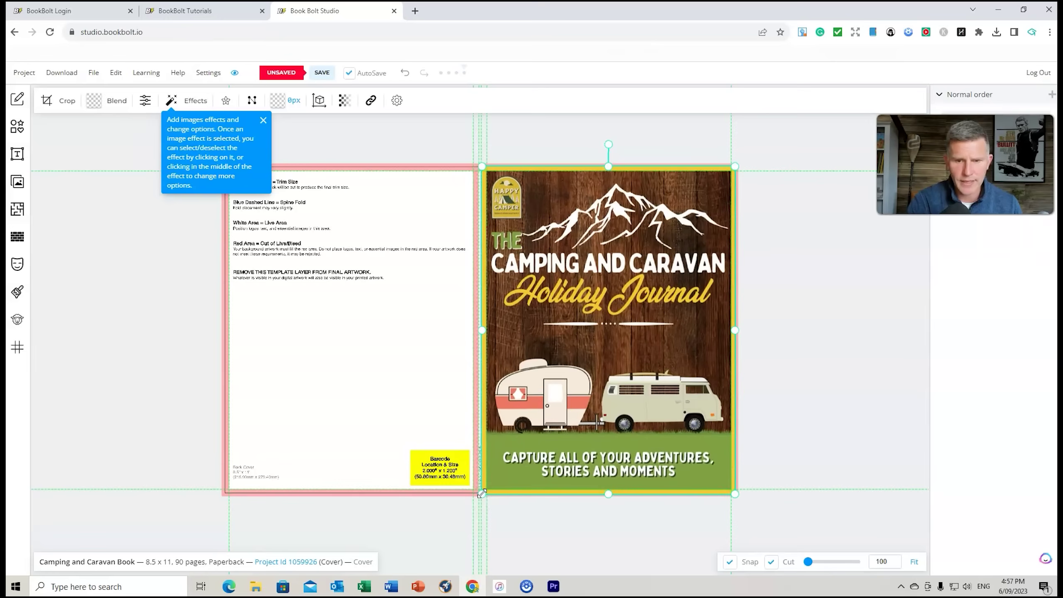
left_click(827, 343)
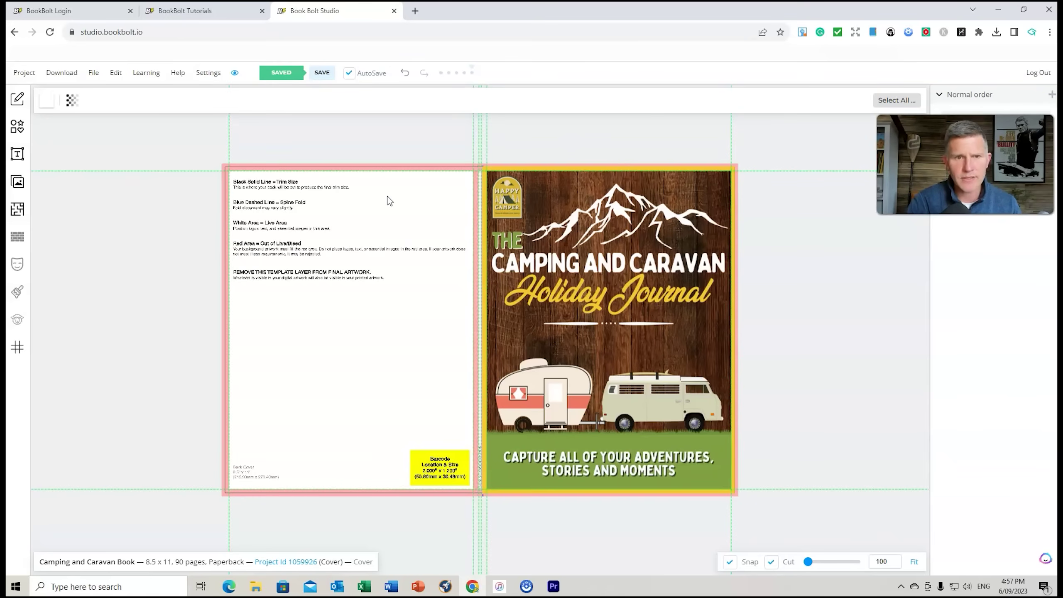
View the cover template opacity setting and keep it at 100
left_click(72, 101)
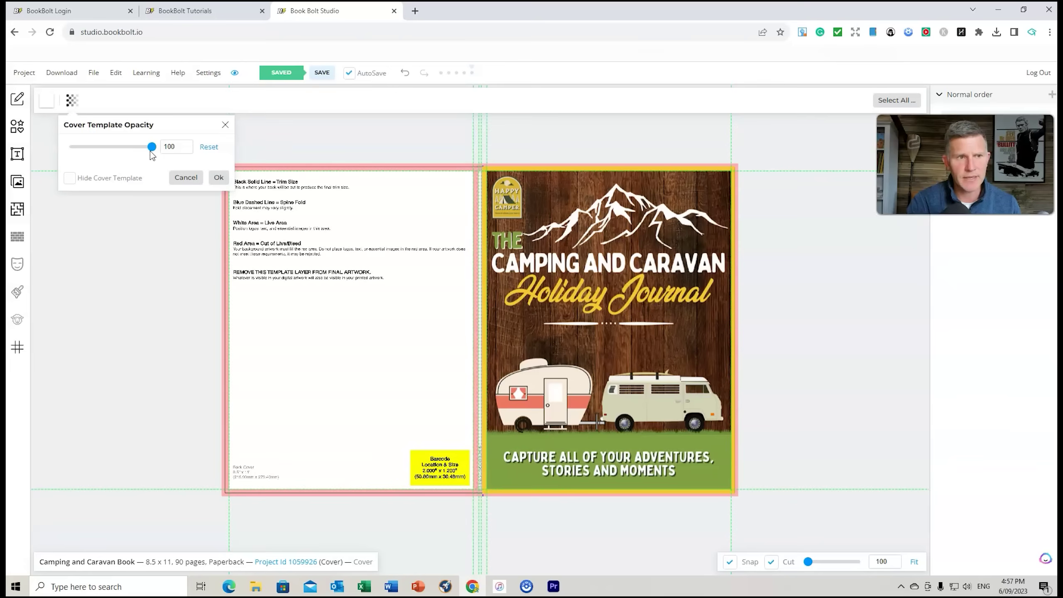
mouse_move(152, 147)
left_mouse_down()
mouse_move(42, 149)
mouse_move(157, 153)
left_mouse_up()
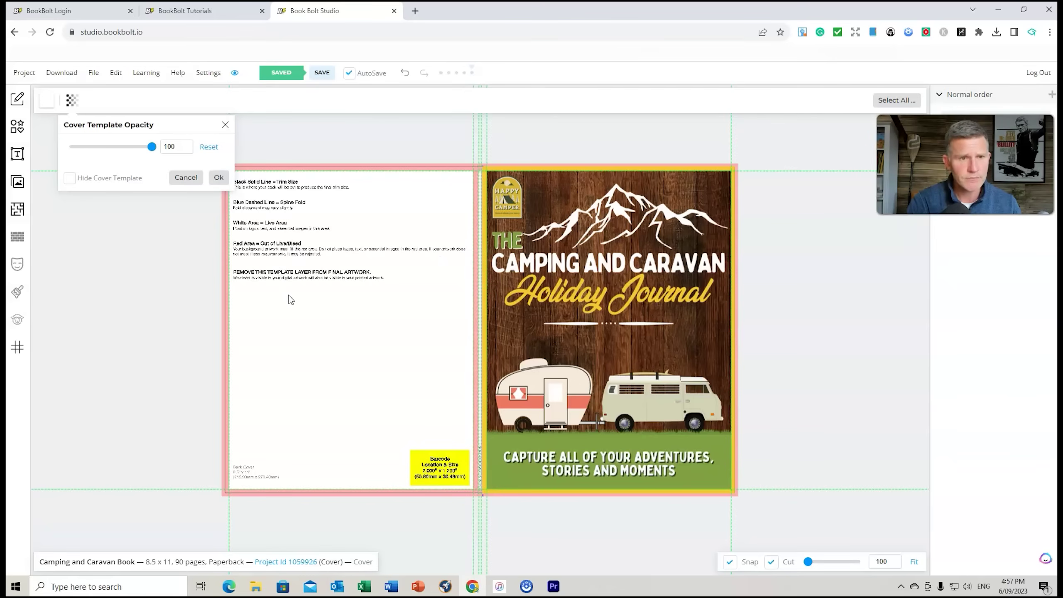
left_click(219, 177)
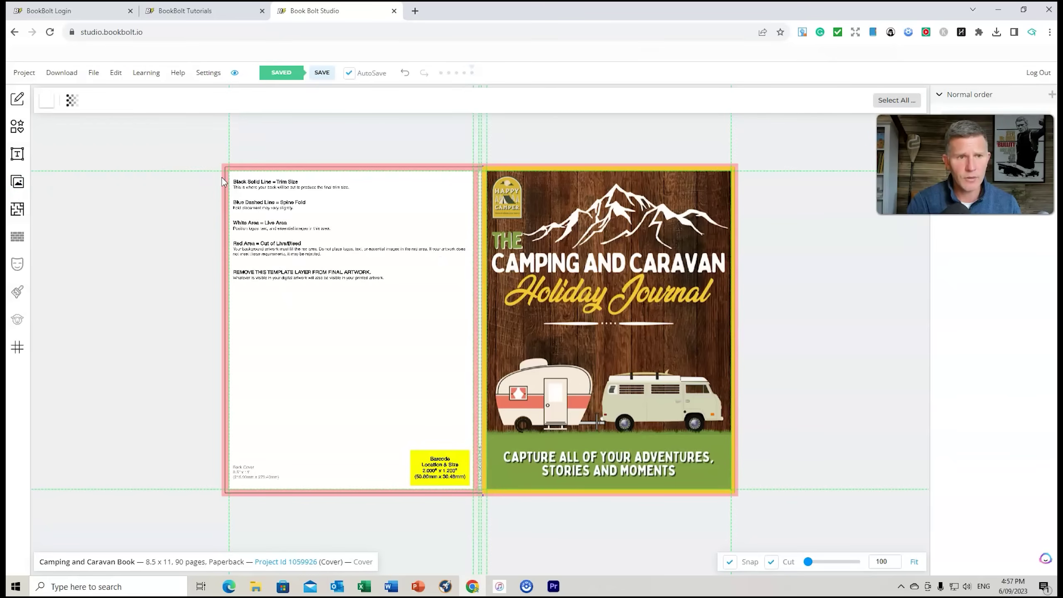
Place the Back Cover 8.5 x 11 image on the back cover area and enlarge it towards the spine and outer bleed
left_click(20, 186)
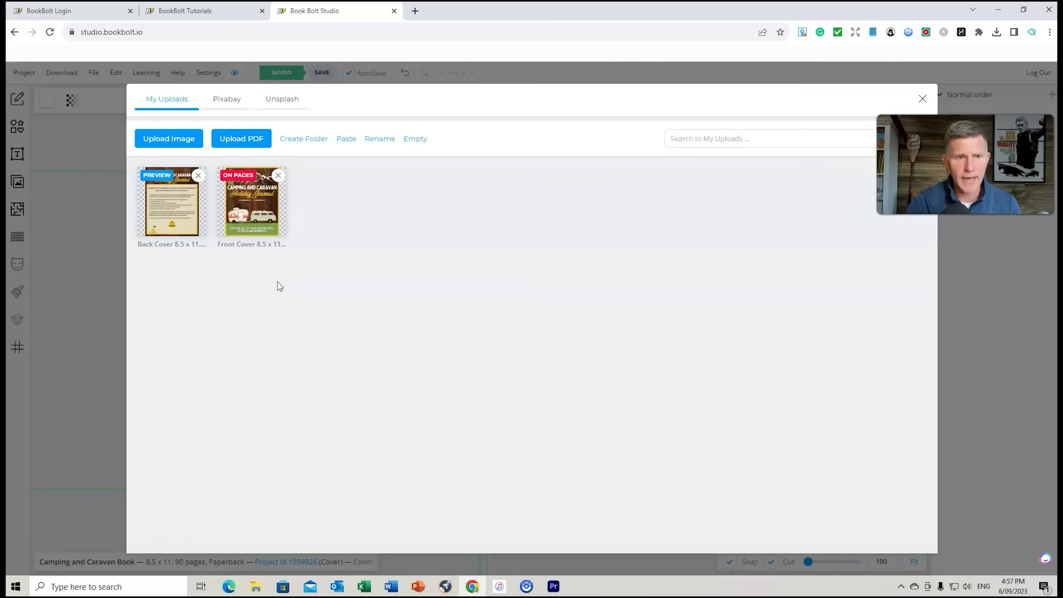
left_click(166, 206)
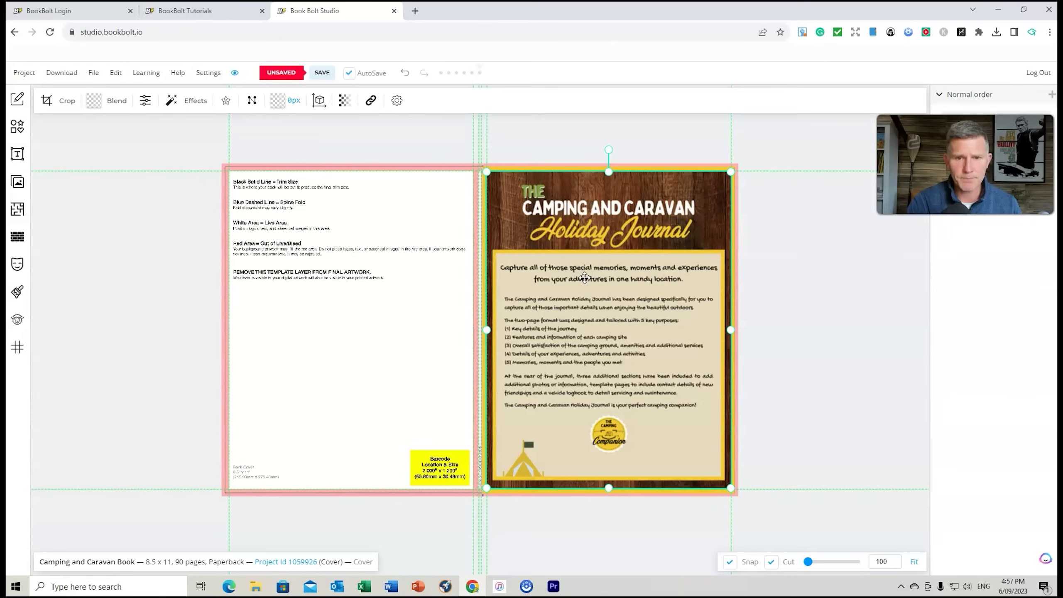
left_click_drag(597, 346, 343, 345)
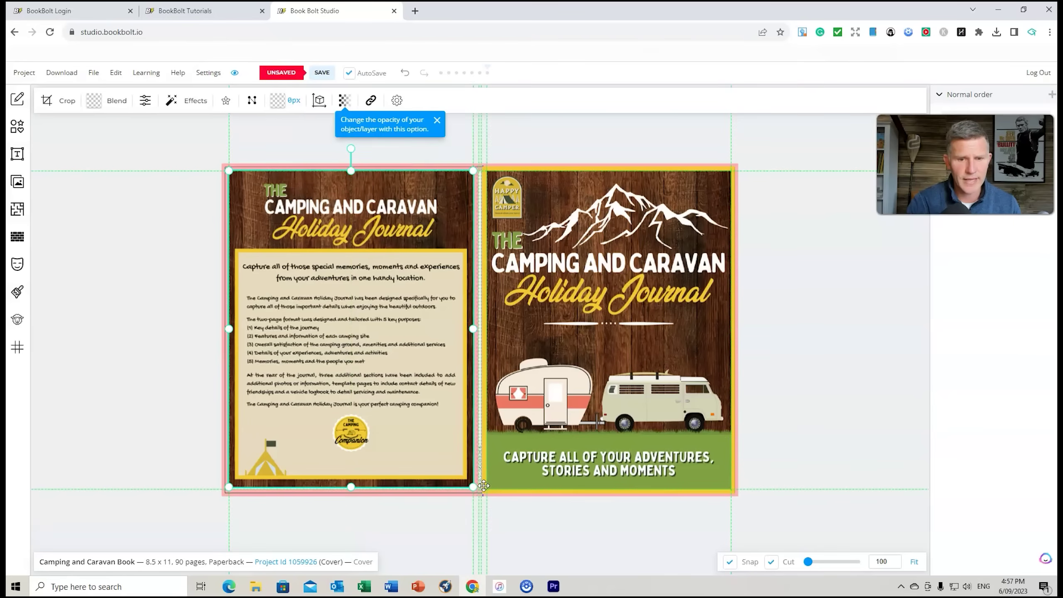
left_click_drag(471, 487, 476, 489)
left_click_drag(228, 170, 225, 167)
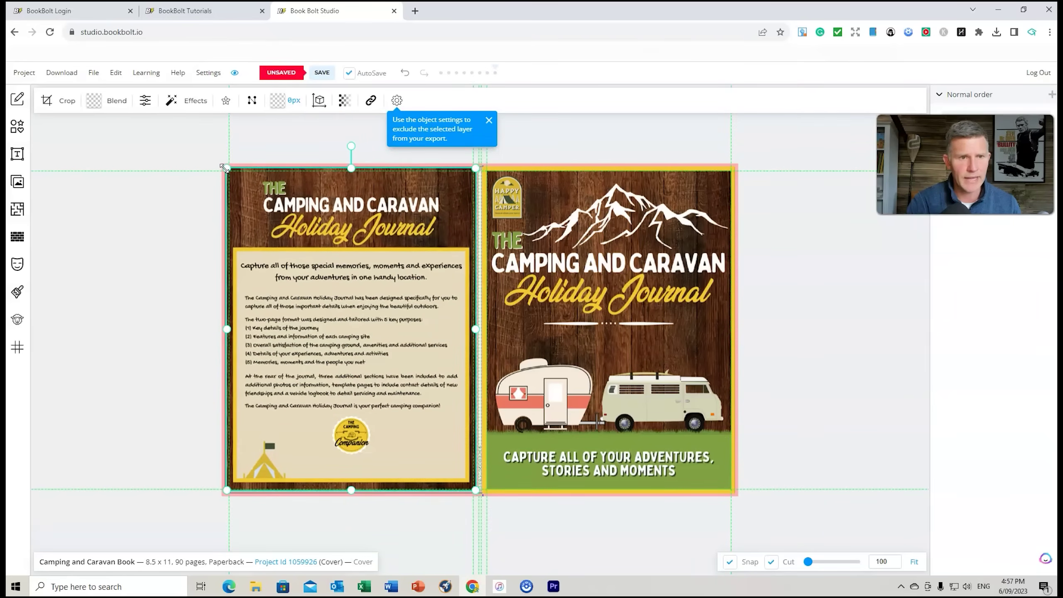
left_click_drag(339, 321, 338, 319)
Shift the back cover image against the spine and stretch its outer bottom corner into the bleed area
scroll(811, 305, "up", 3)
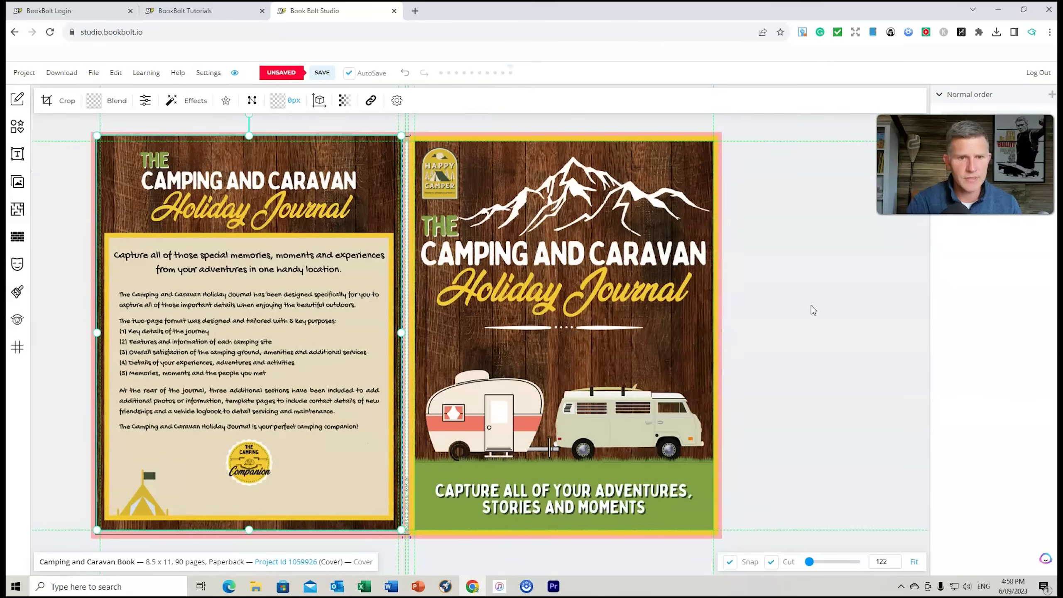
scroll(806, 306, "down", 4)
scroll(805, 305, "up", 2)
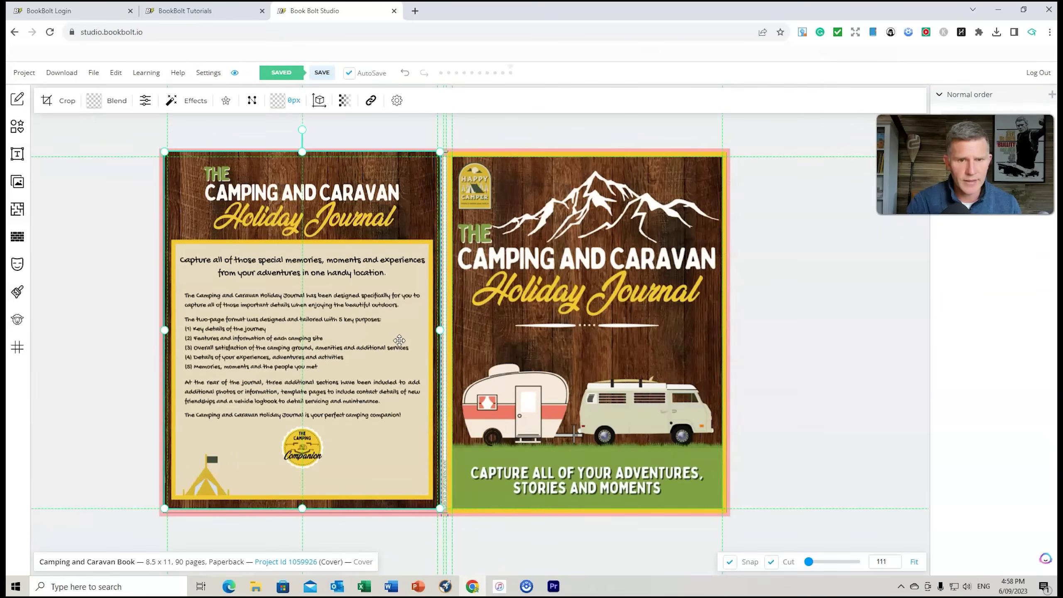
left_click_drag(399, 340, 402, 341)
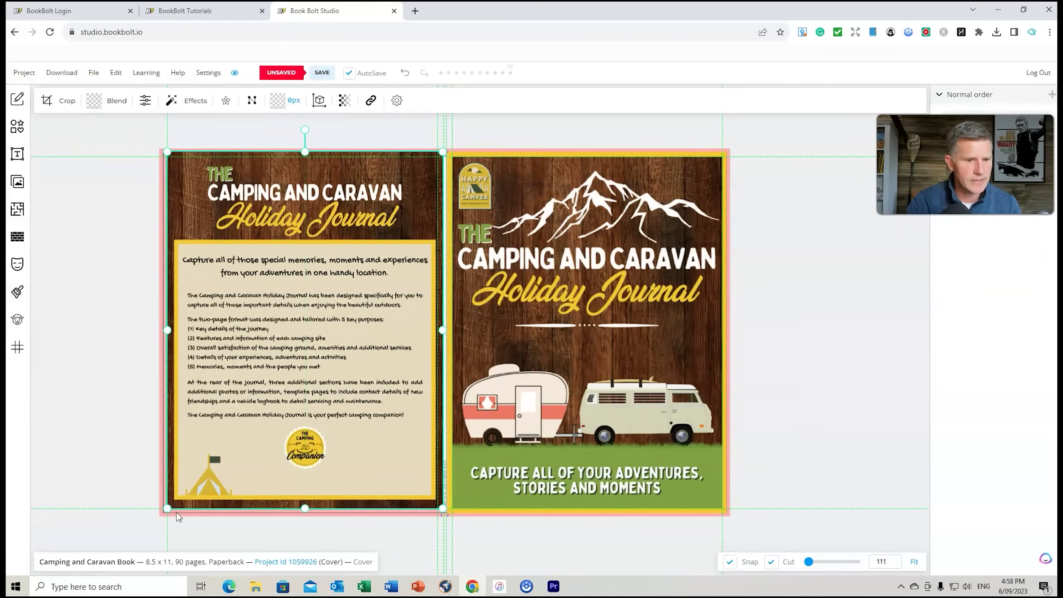
left_click_drag(167, 509, 163, 511)
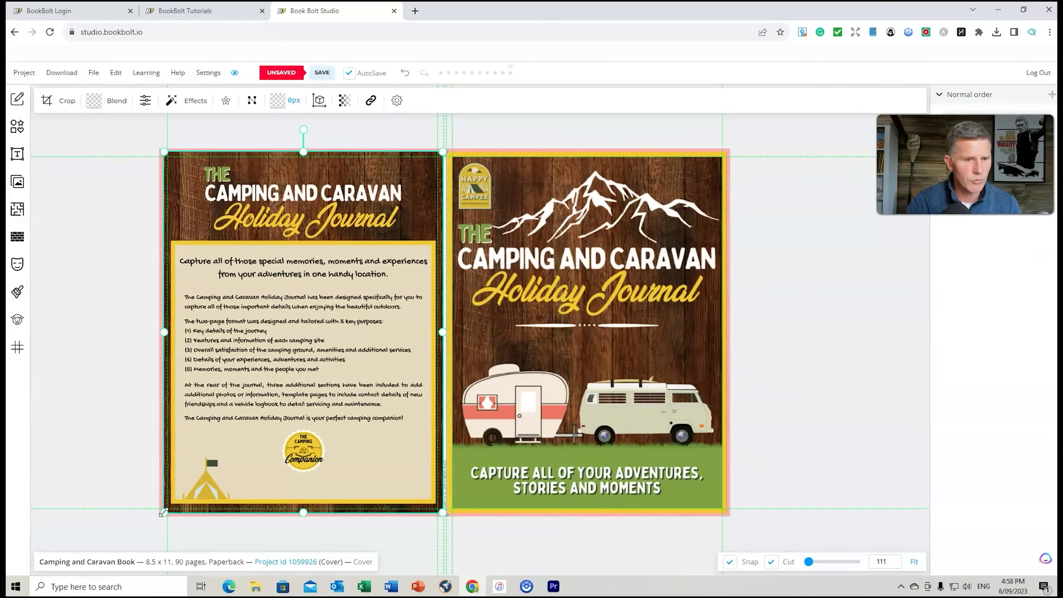
left_click_drag(400, 320, 398, 320)
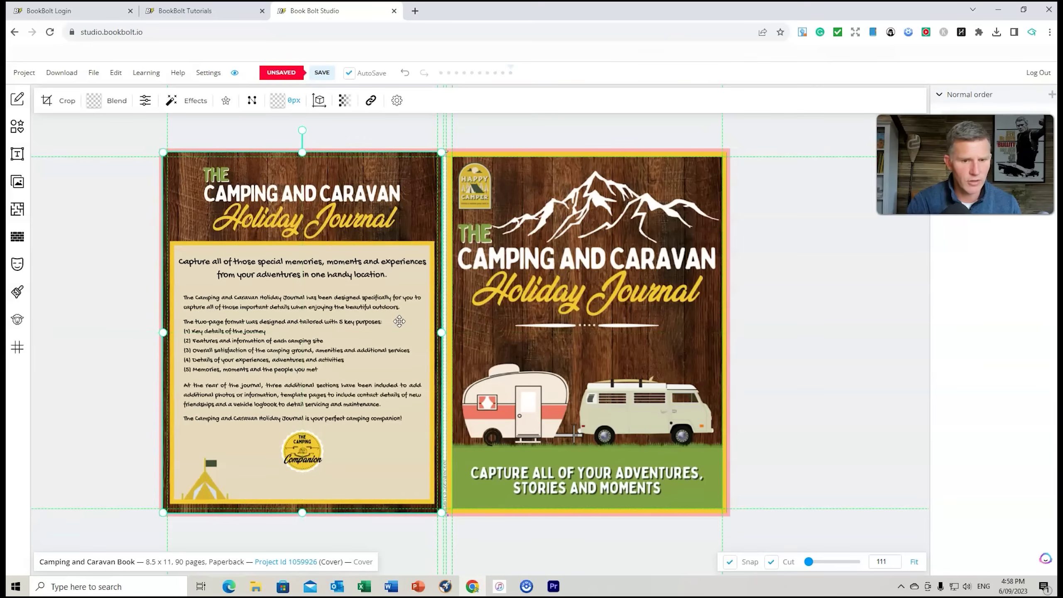
left_click(756, 349)
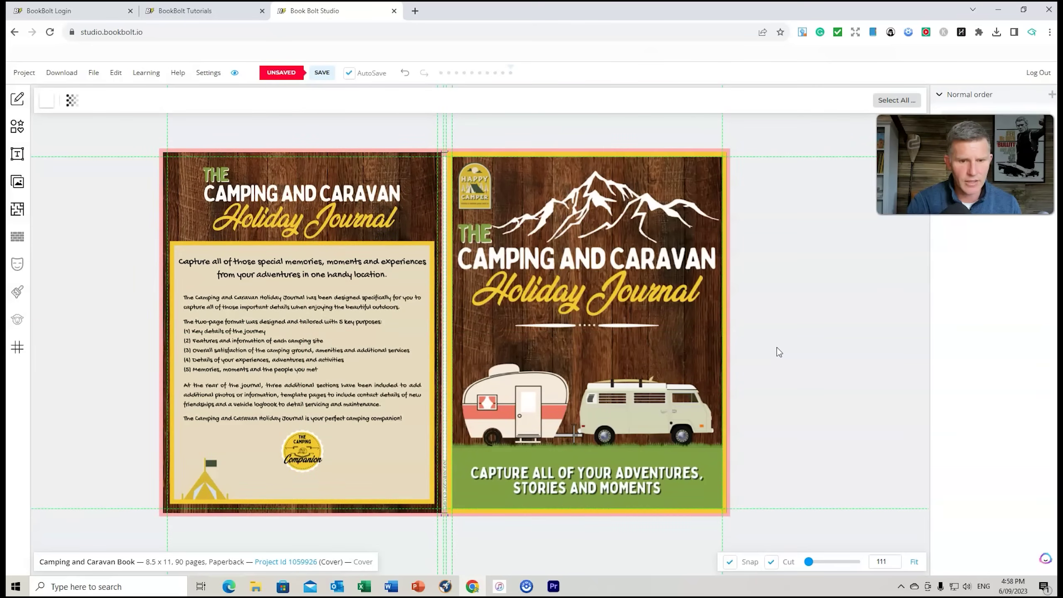
Extend both outer corners of the back cover image to the far edge of the bleed
left_click(284, 199)
left_click_drag(163, 152, 160, 151)
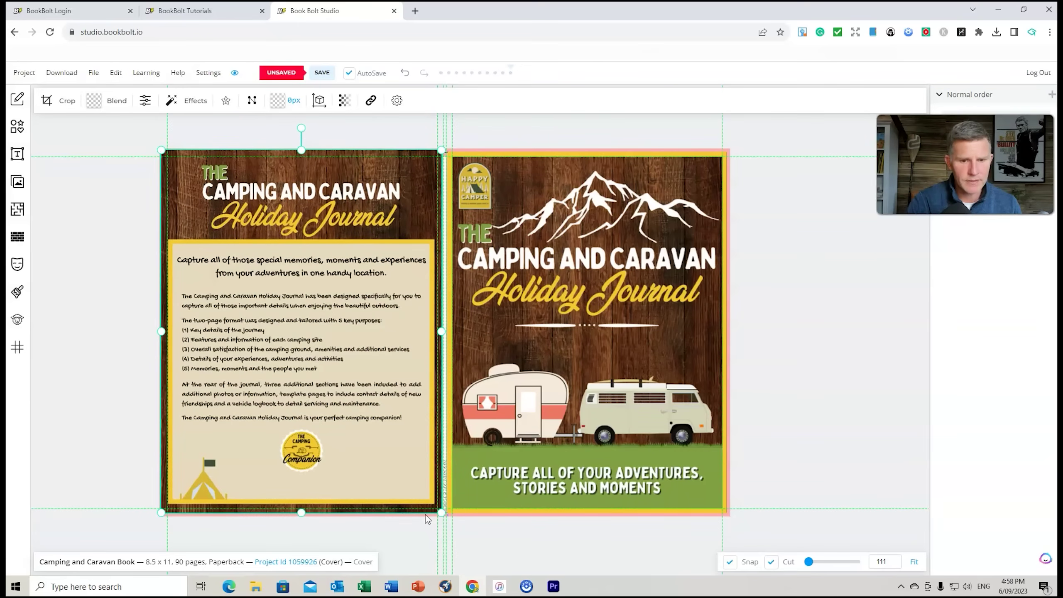
left_click_drag(161, 512, 159, 515)
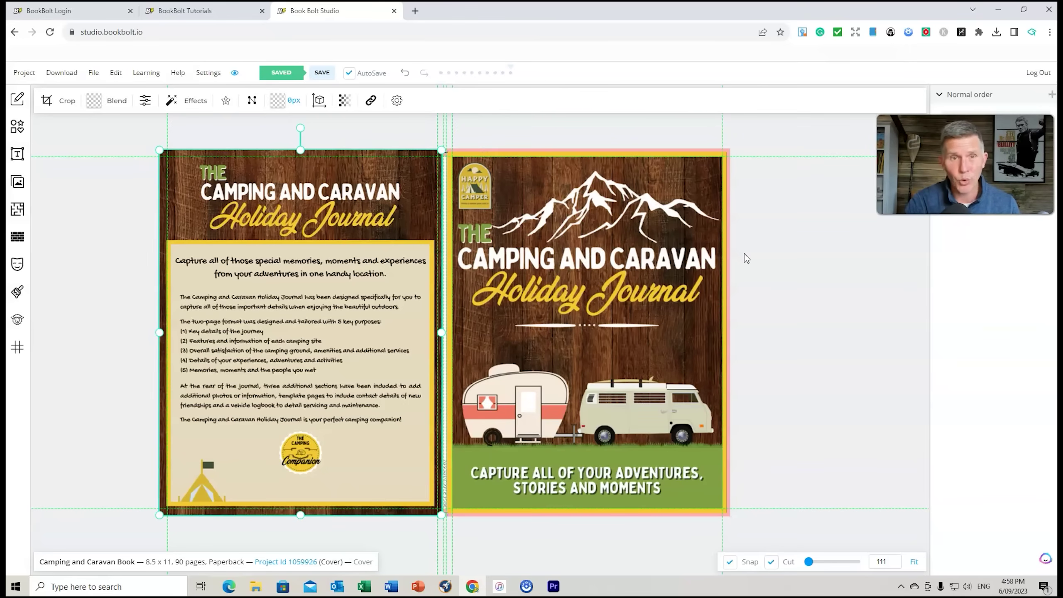
left_click(813, 321)
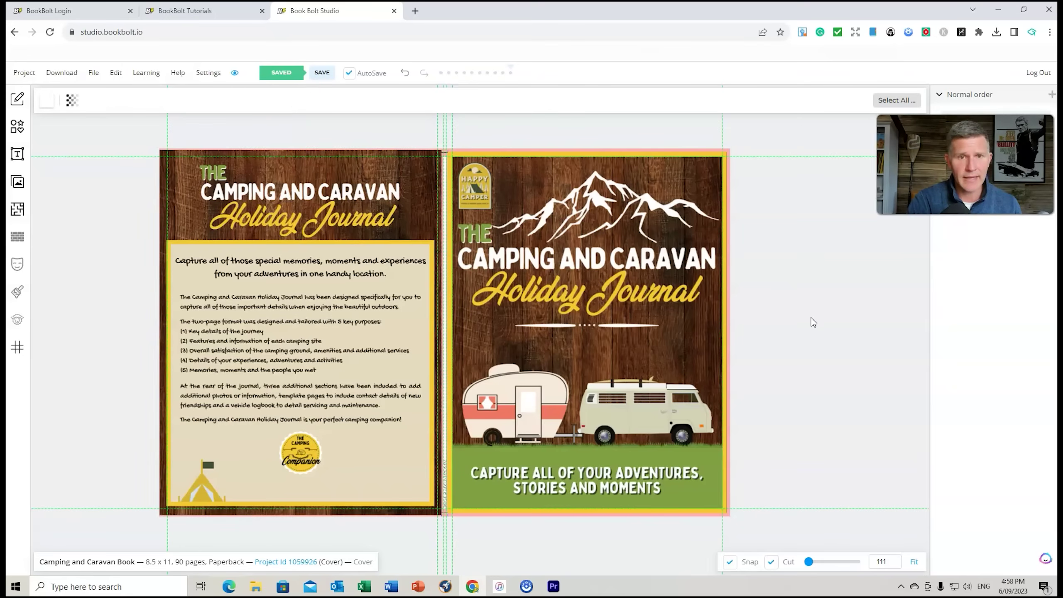
Enlarge the back cover image at its upper spine-side corner and its lower outer corner to close the remaining gaps
left_click(342, 218)
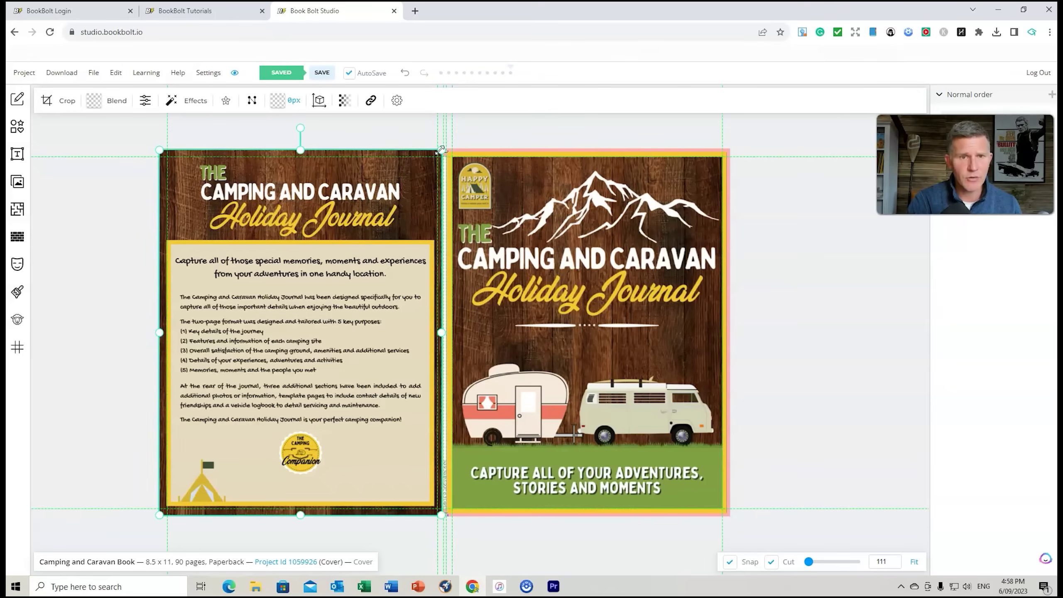
left_click_drag(440, 149, 442, 148)
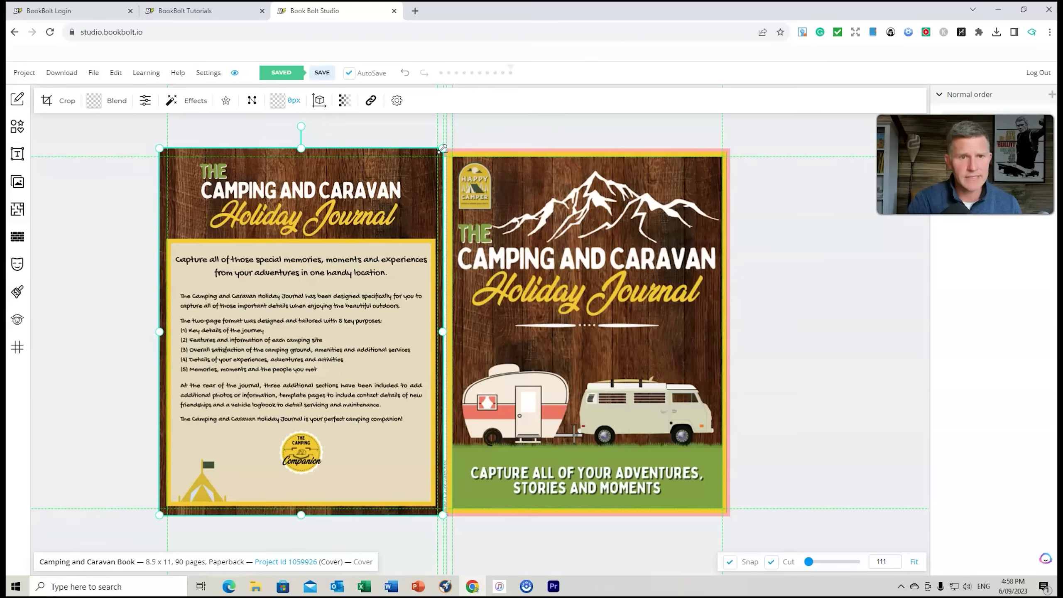
left_click_drag(160, 514, 158, 515)
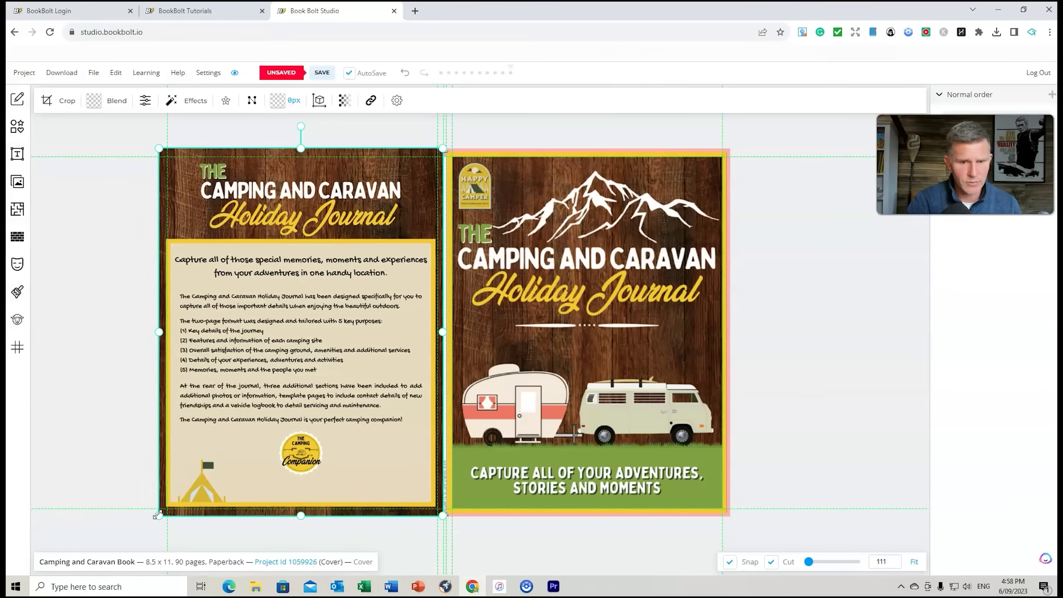
left_click(760, 458)
scroll(627, 465, "down", 2)
scroll(556, 451, "up", 4)
scroll(556, 450, "up", 5)
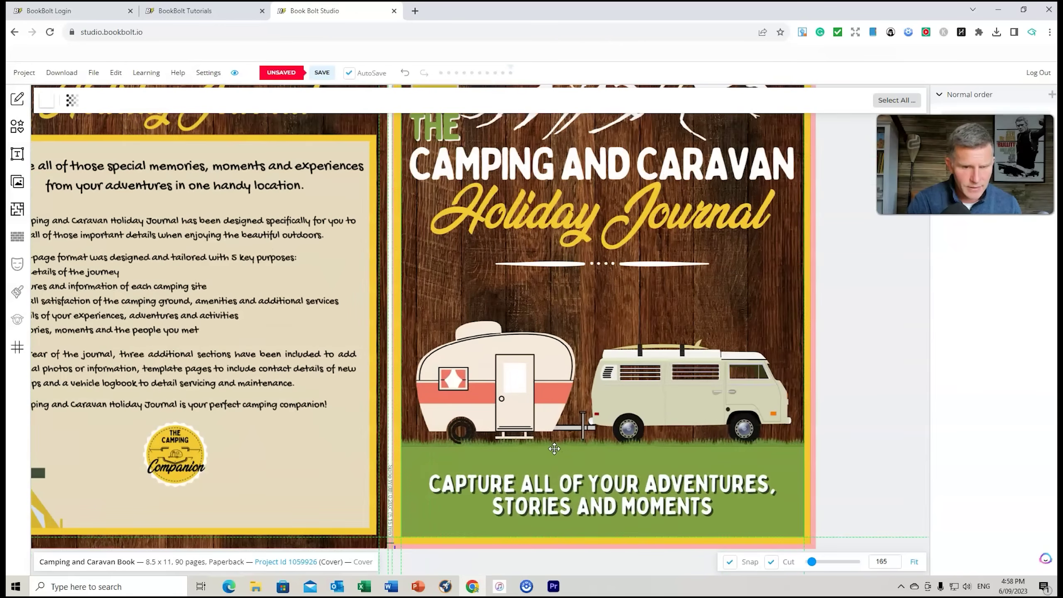
left_click_drag(863, 270, 847, 400)
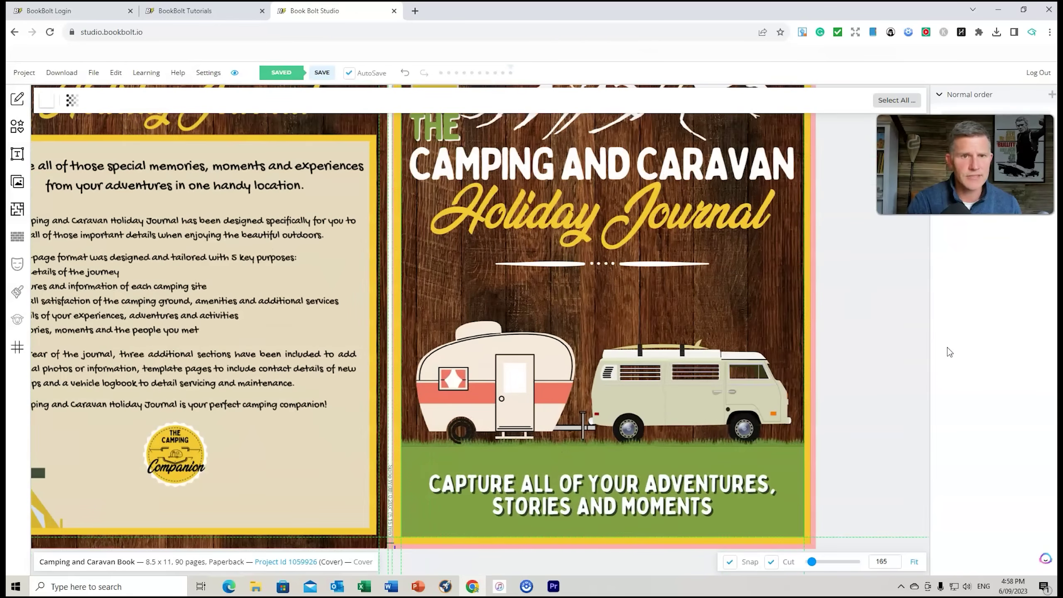
Hide the cover template around the front and back cover images
left_click(727, 366)
scroll(727, 367, "down", 2)
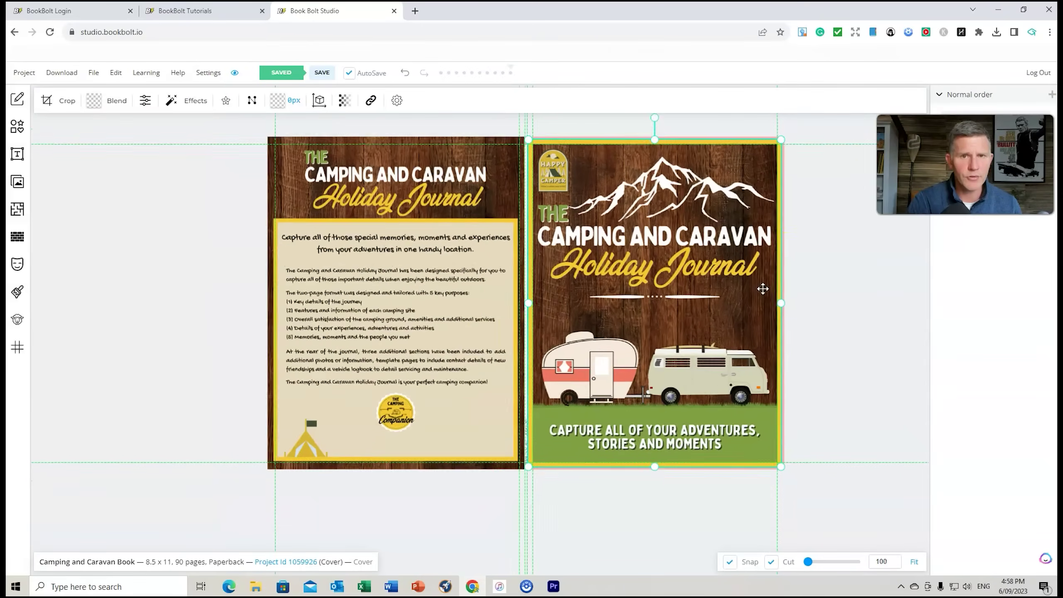
scroll(726, 259, "up", 1)
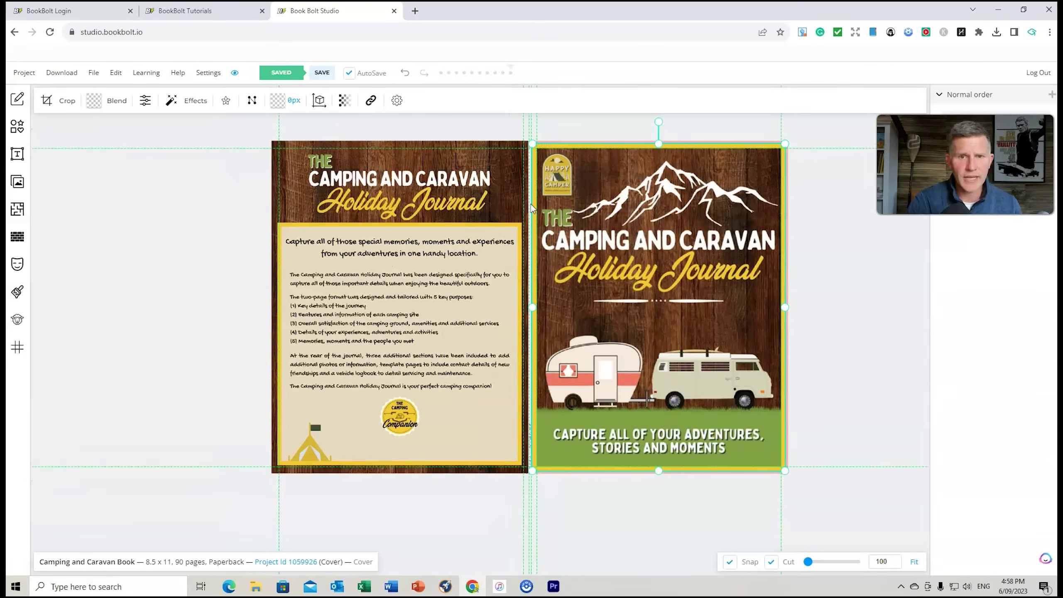
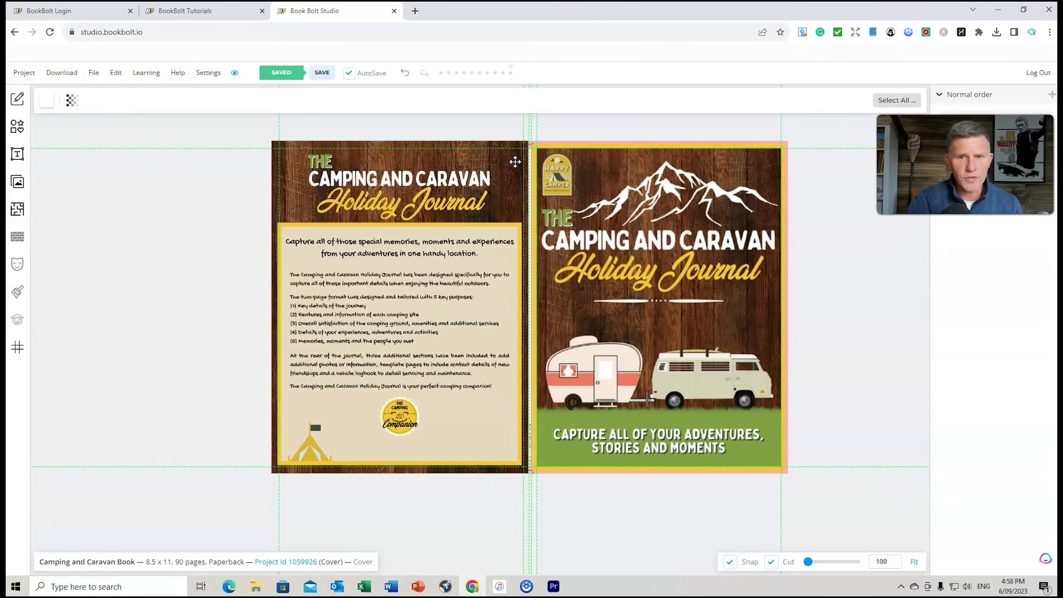
left_click(72, 100)
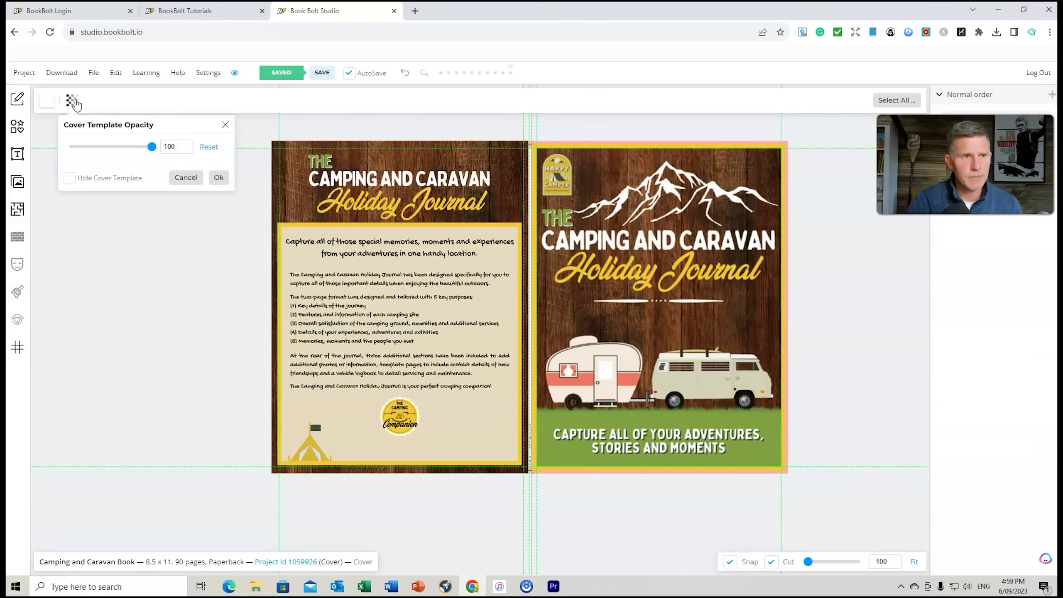
left_click(69, 180)
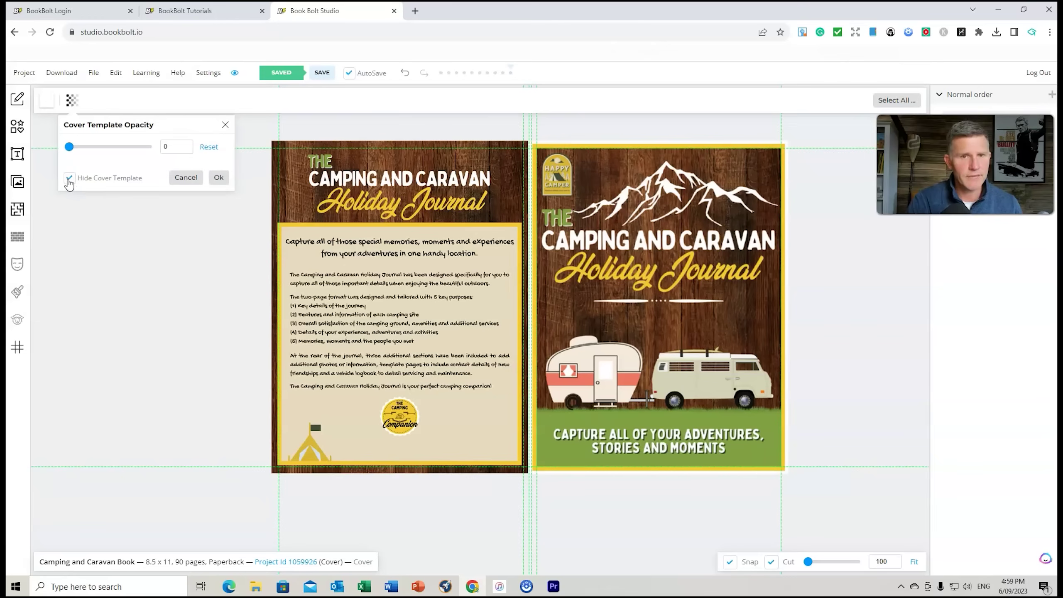
Set the paper colour to yellow #F4C930 by sampling the front cover's border with the Pipette
left_click(48, 105)
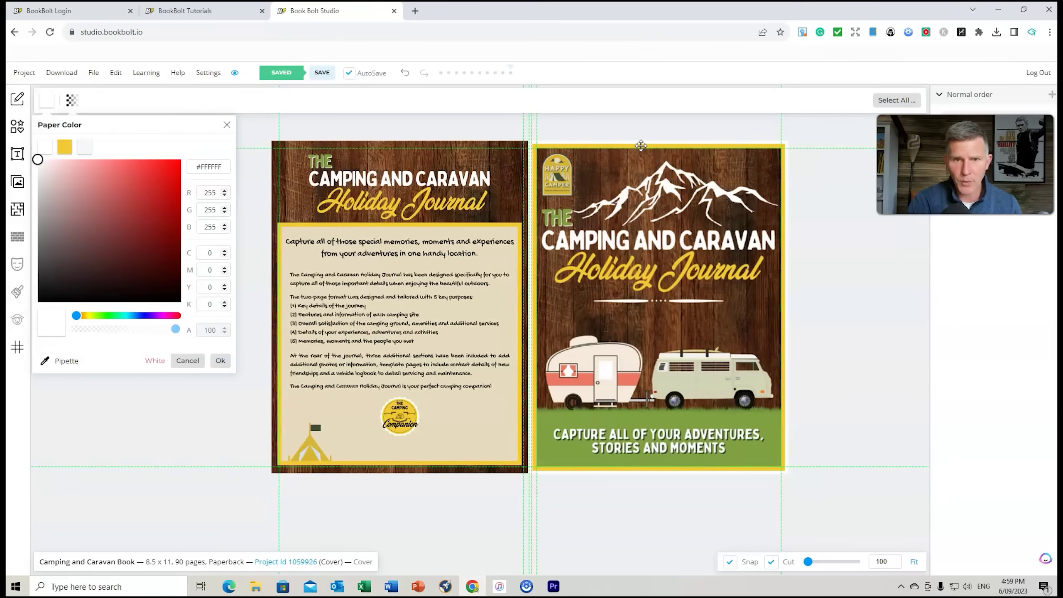
left_click(47, 363)
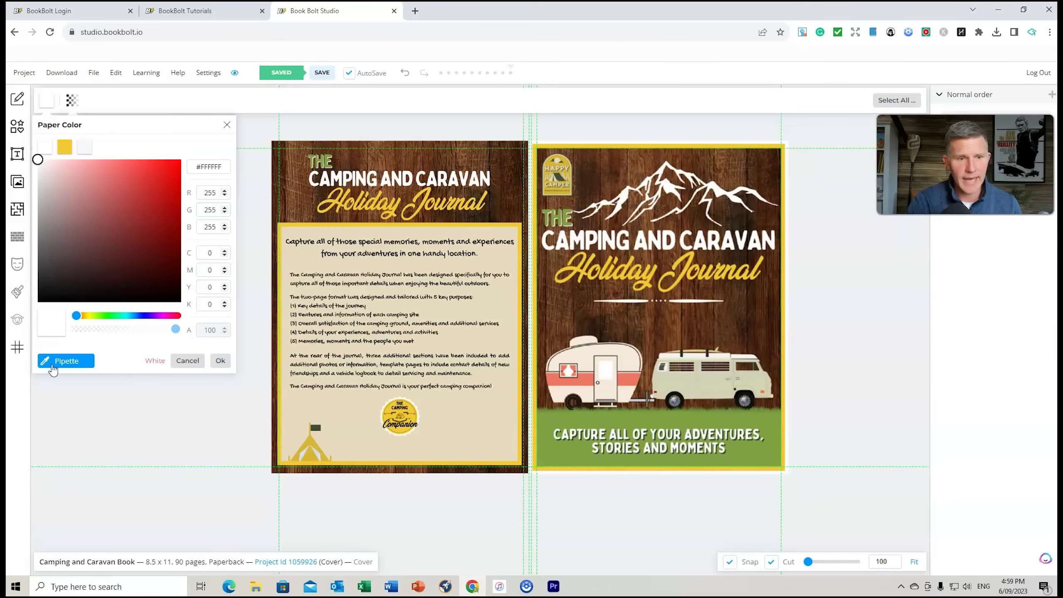
left_click(574, 145)
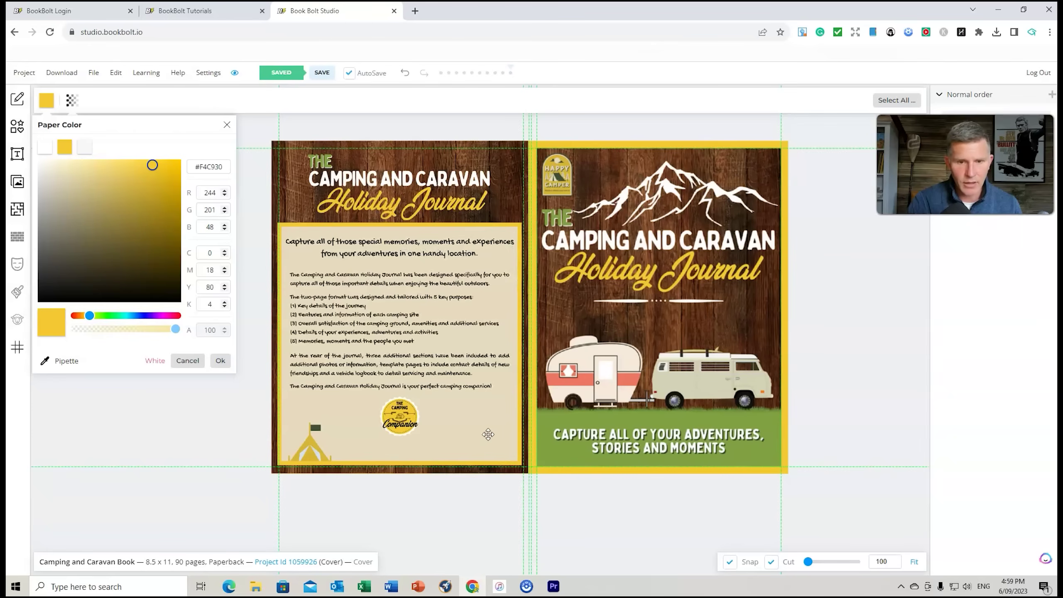
Move the back cover image away from the spine and undo the recent cover changes
left_click_drag(502, 421, 440, 420)
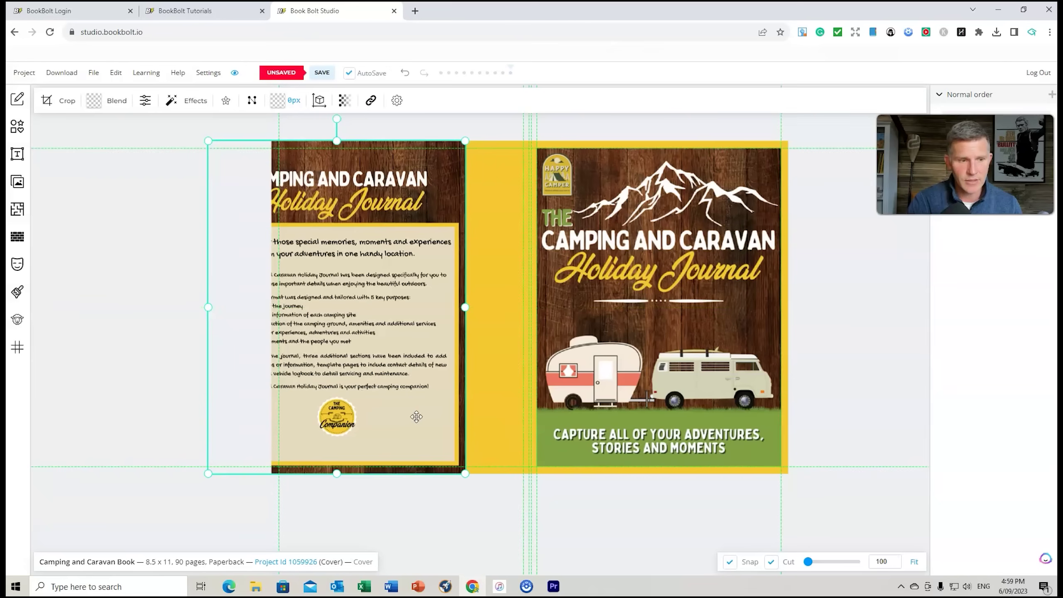
key("ctrl+z")
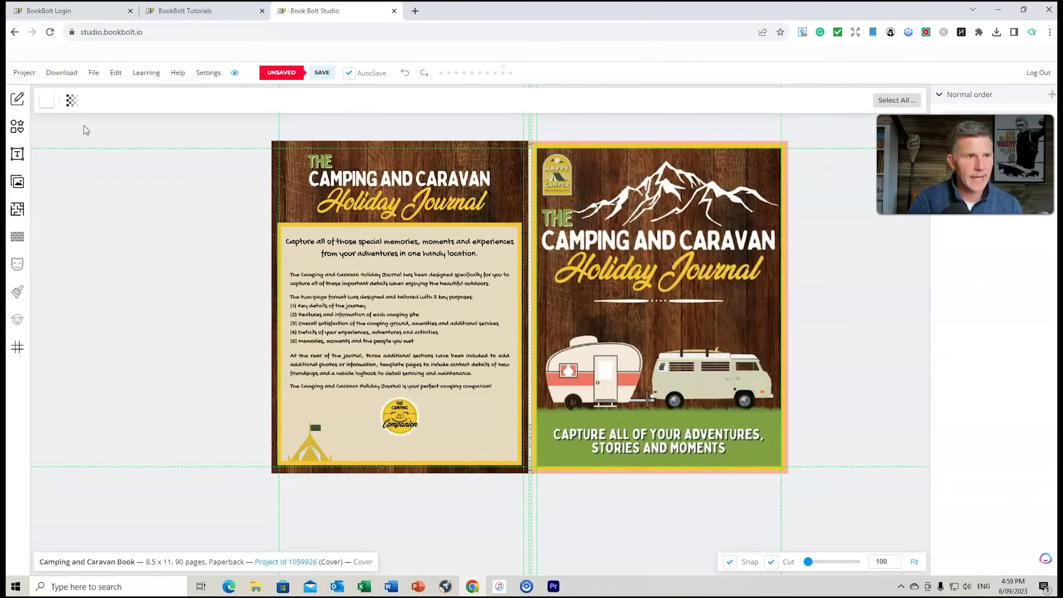
Set the paper colour to the saved yellow swatch and hide the cover template
left_click(46, 102)
left_click(65, 147)
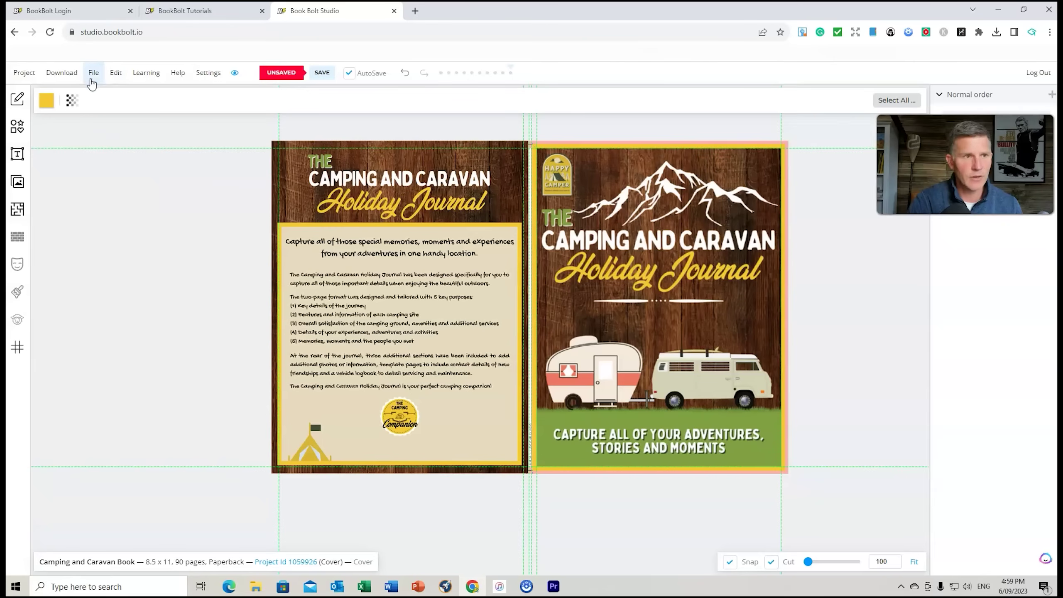
left_click(72, 100)
left_click(70, 178)
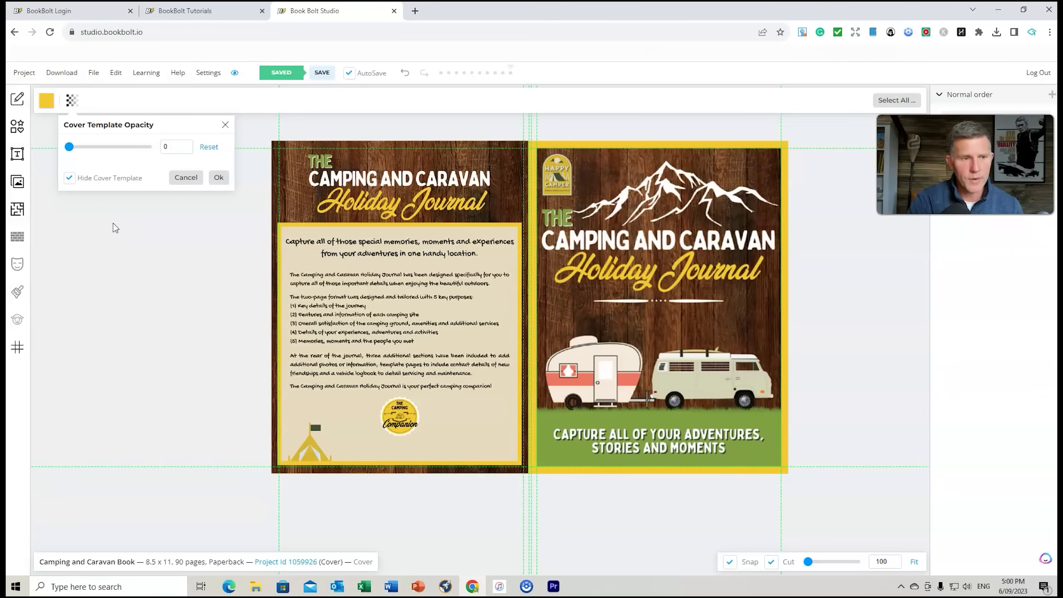
Download the current cover page in CMYK for printed books
left_click(61, 75)
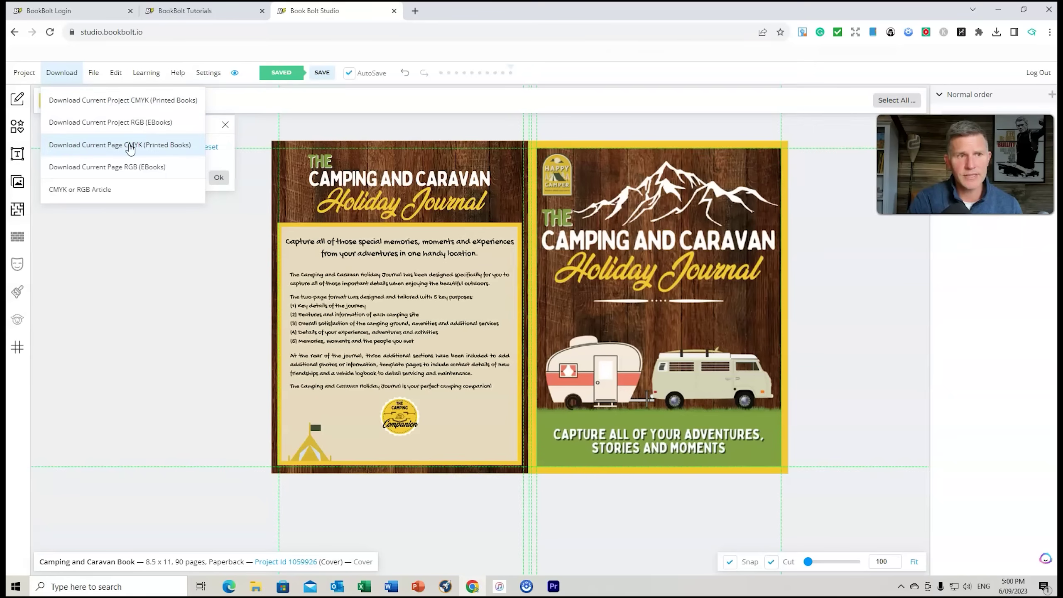
left_click(105, 147)
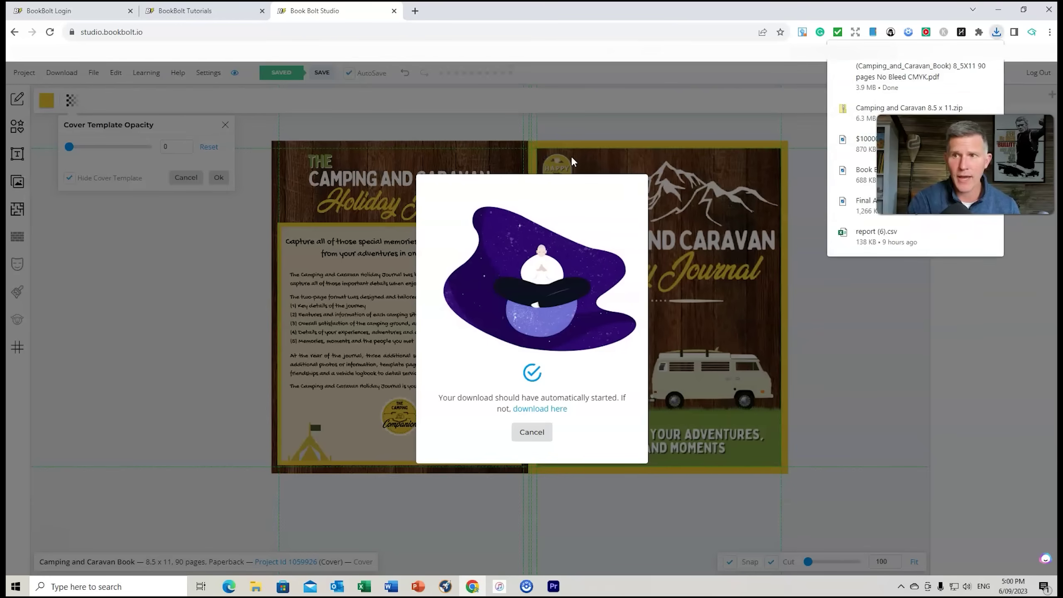
Examine the whole downloaded paperback cover PDF at 75% zoom, and close it along with the download notice
left_click(900, 76)
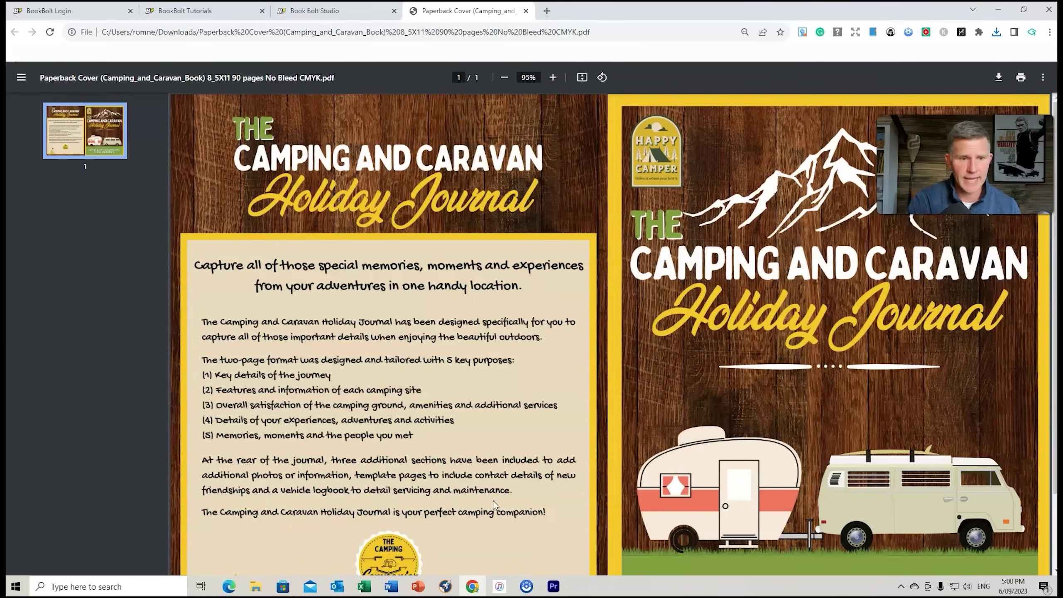
left_click(505, 78)
left_click(505, 80)
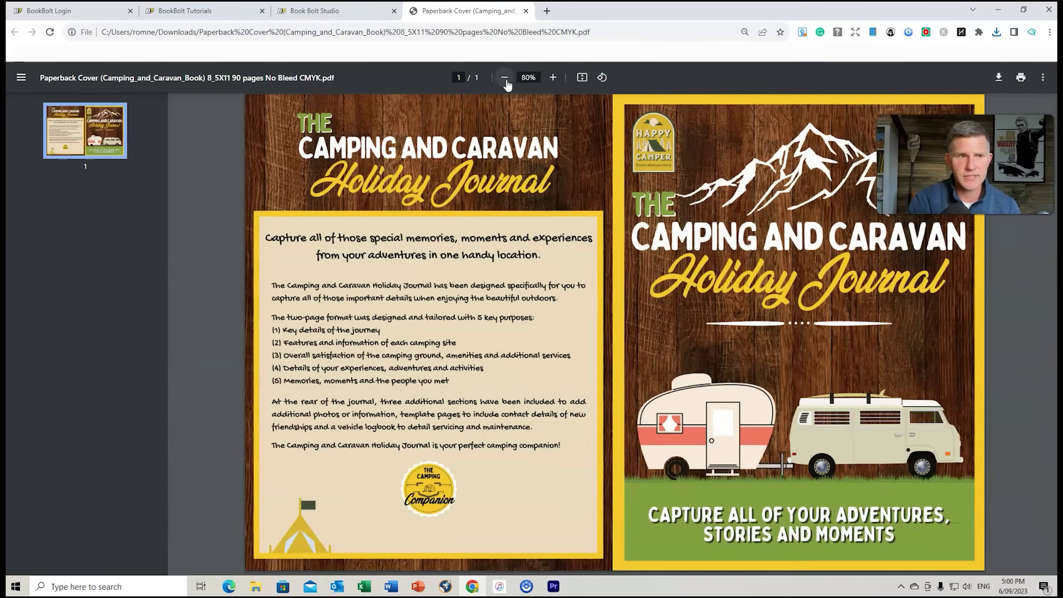
left_click(505, 80)
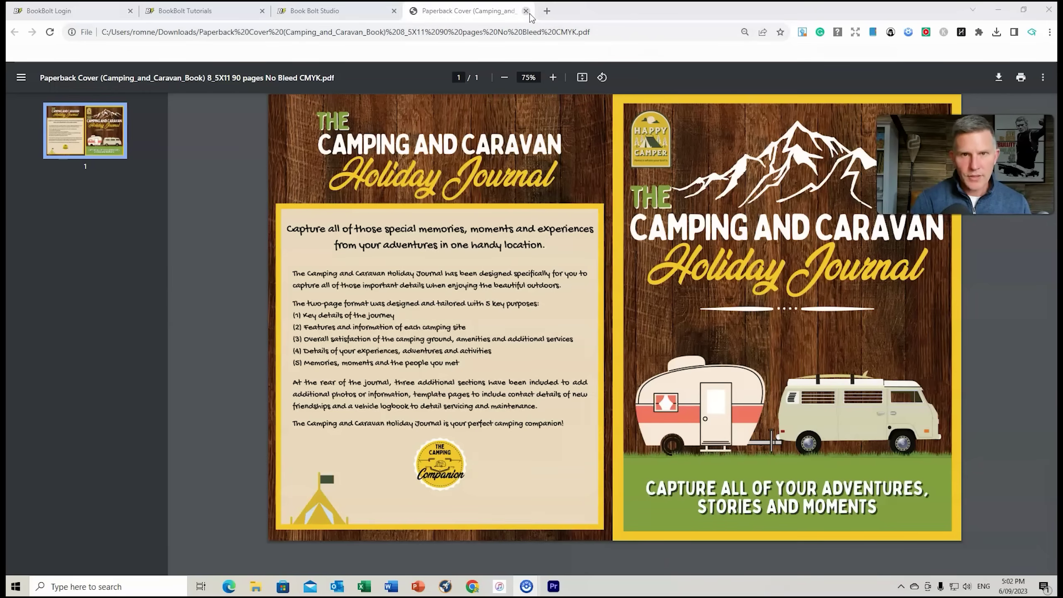
left_click(526, 11)
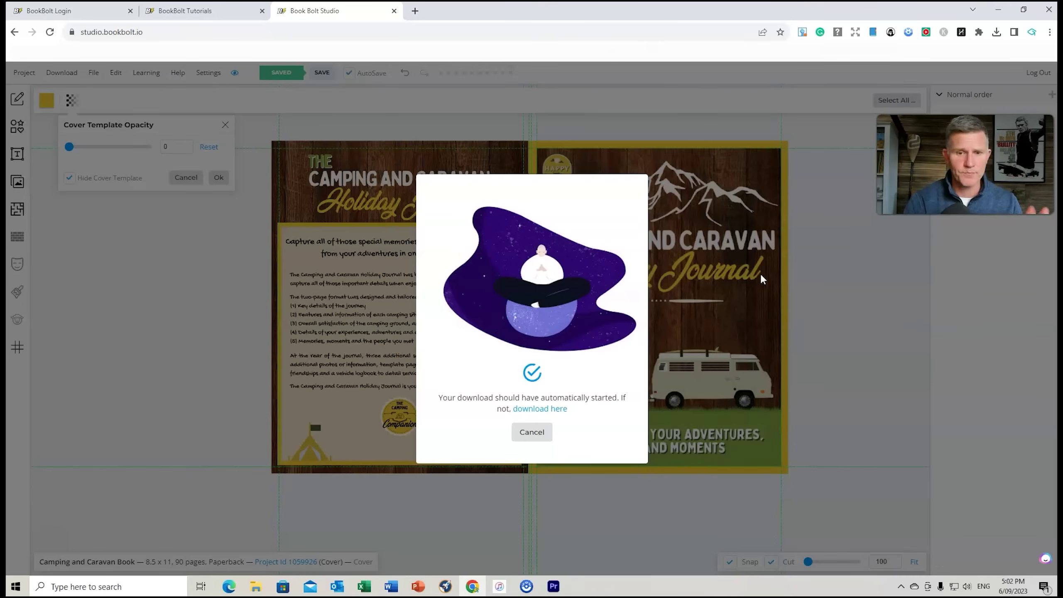
left_click(529, 433)
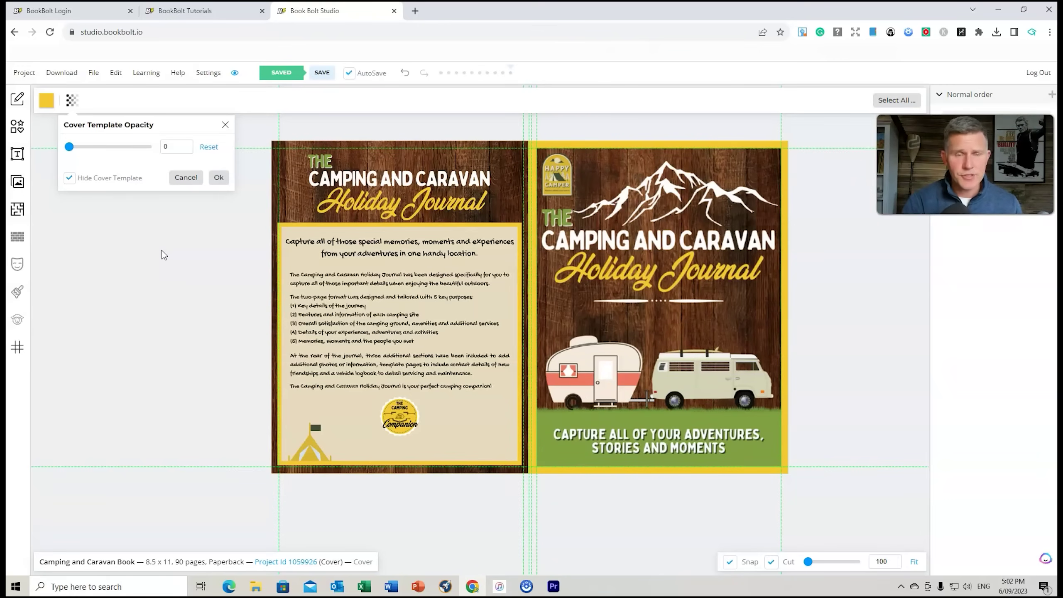
Review the project, file, editing and learning options, and examine the general and Guides & Grid settings
left_click(23, 74)
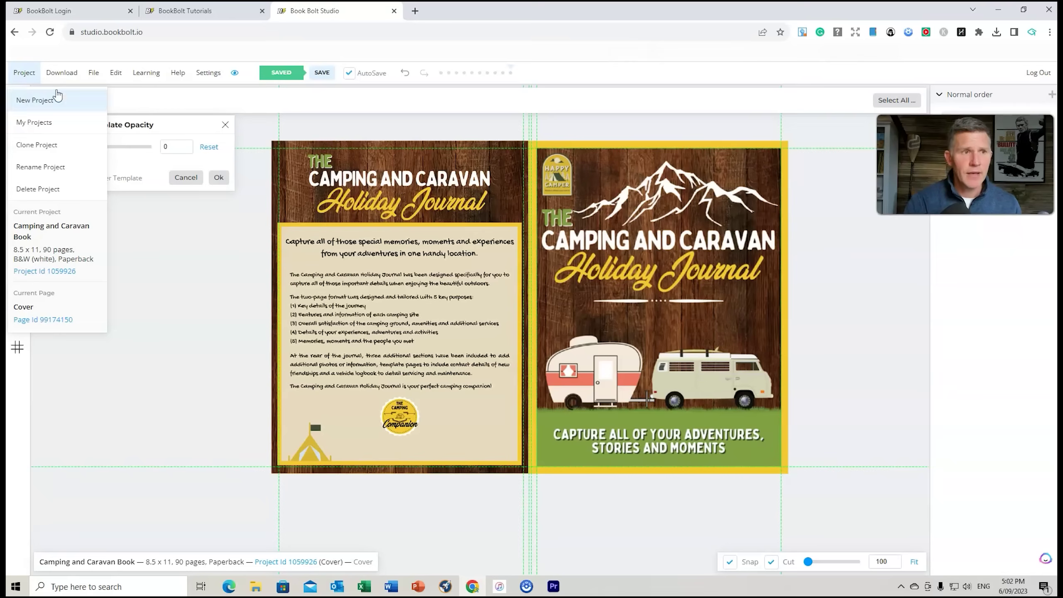
mouse_move(92, 81)
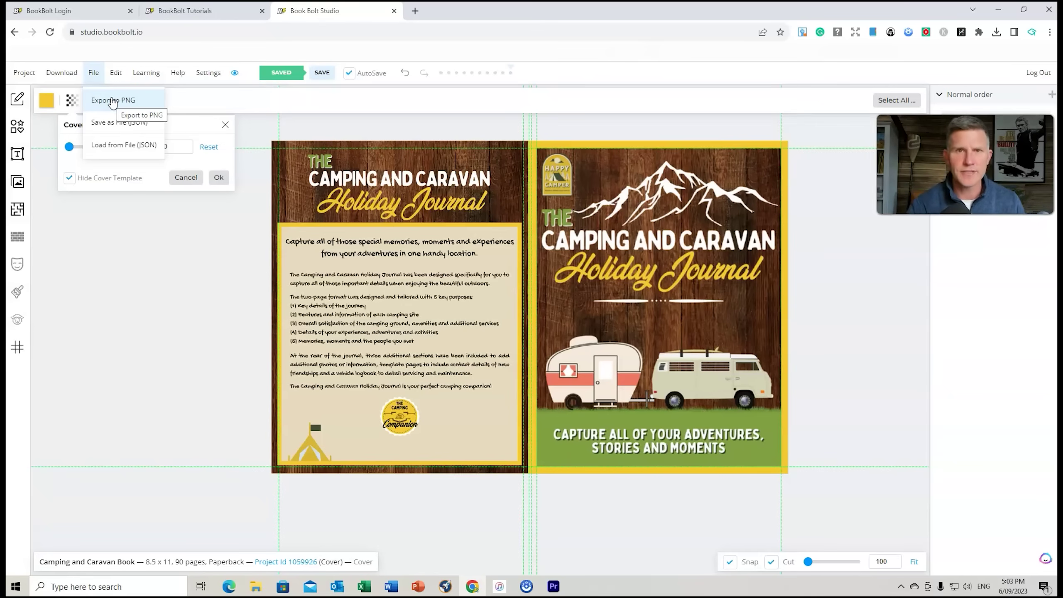
left_click(116, 75)
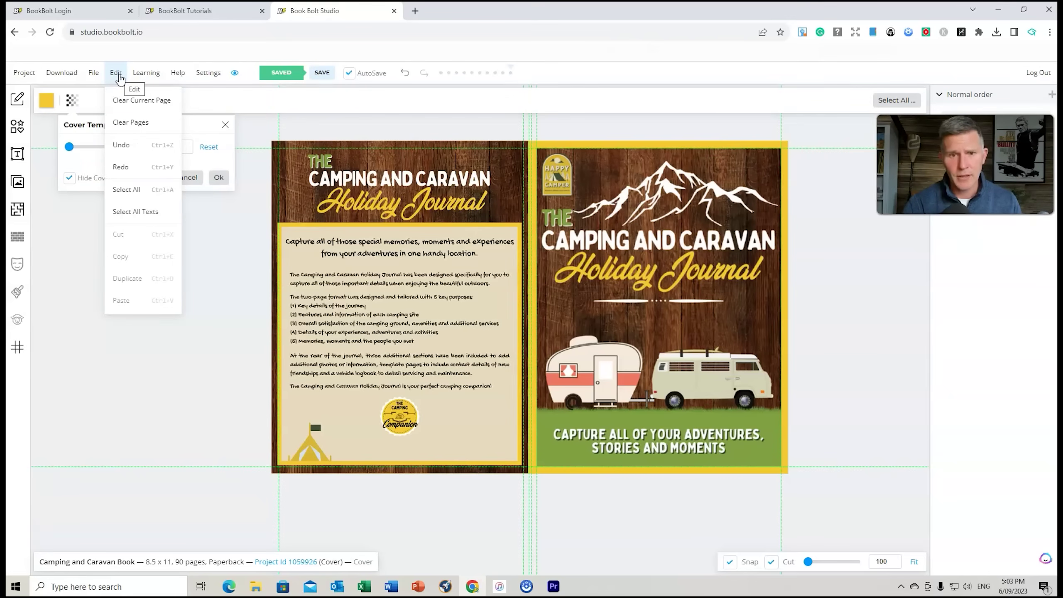
mouse_move(147, 75)
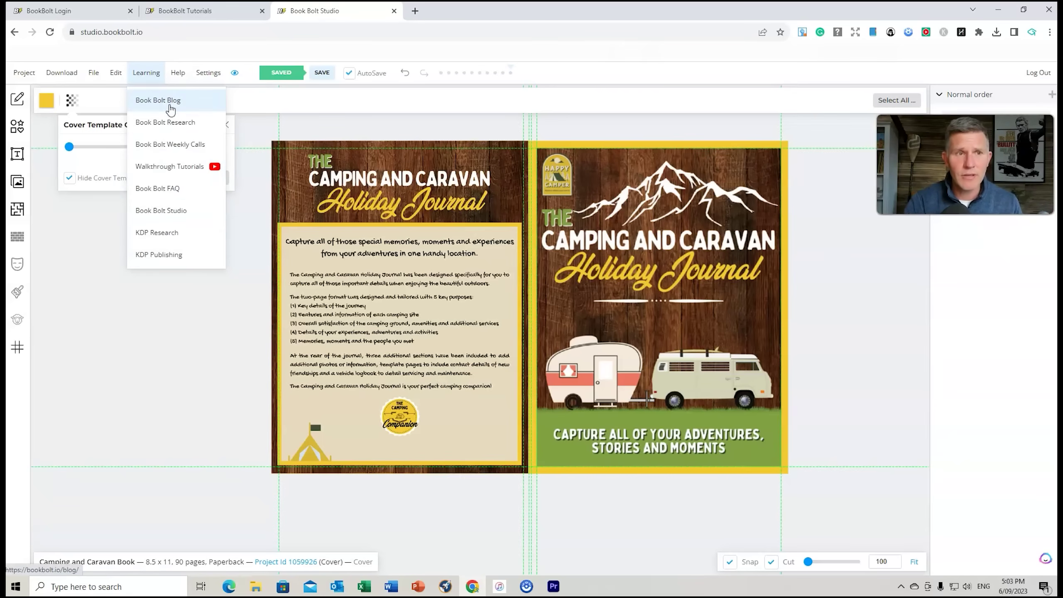
left_click(209, 75)
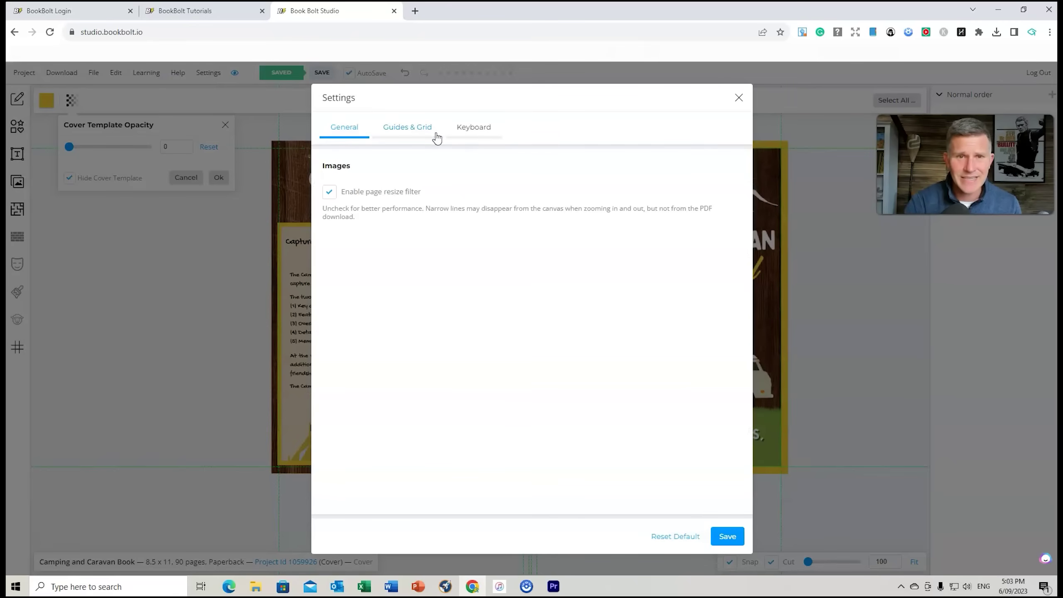
left_click(414, 129)
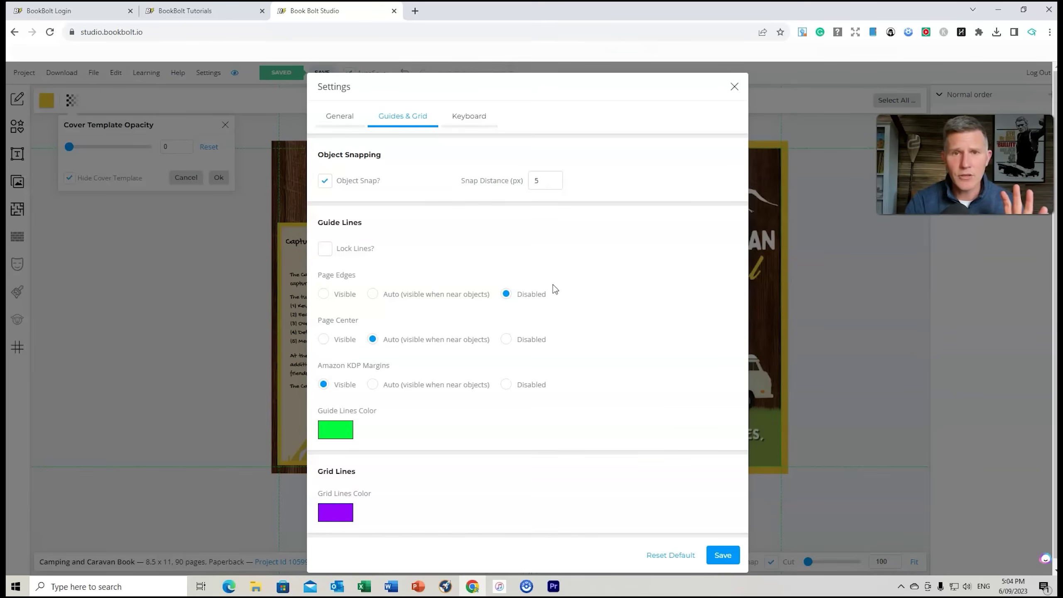
left_click(735, 86)
Shift the back cover image slightly towards the spine and check its object settings
left_click(368, 293)
left_click_drag(368, 293, 387, 294)
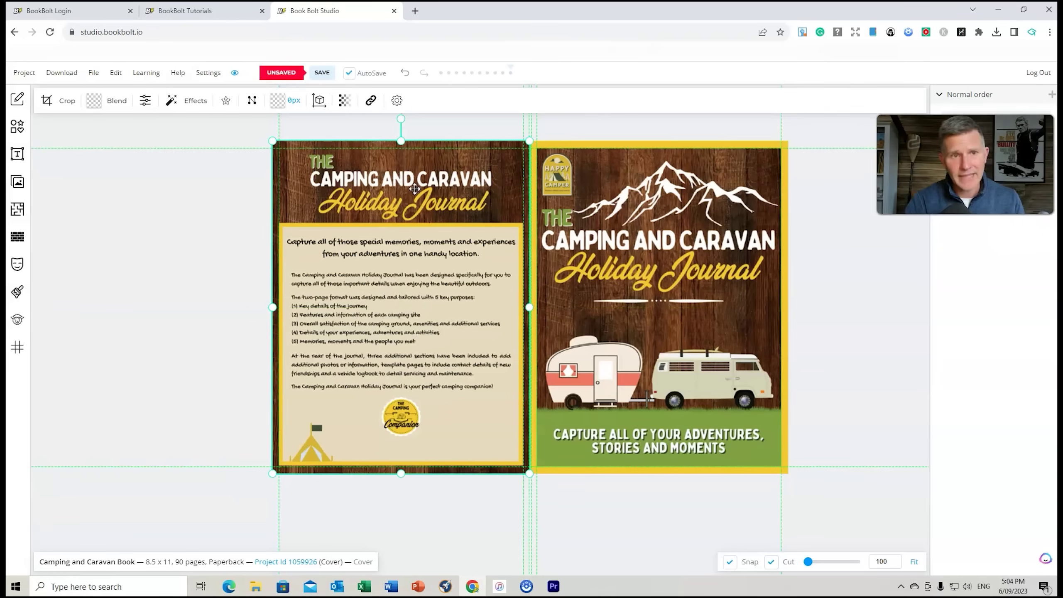
left_click(397, 101)
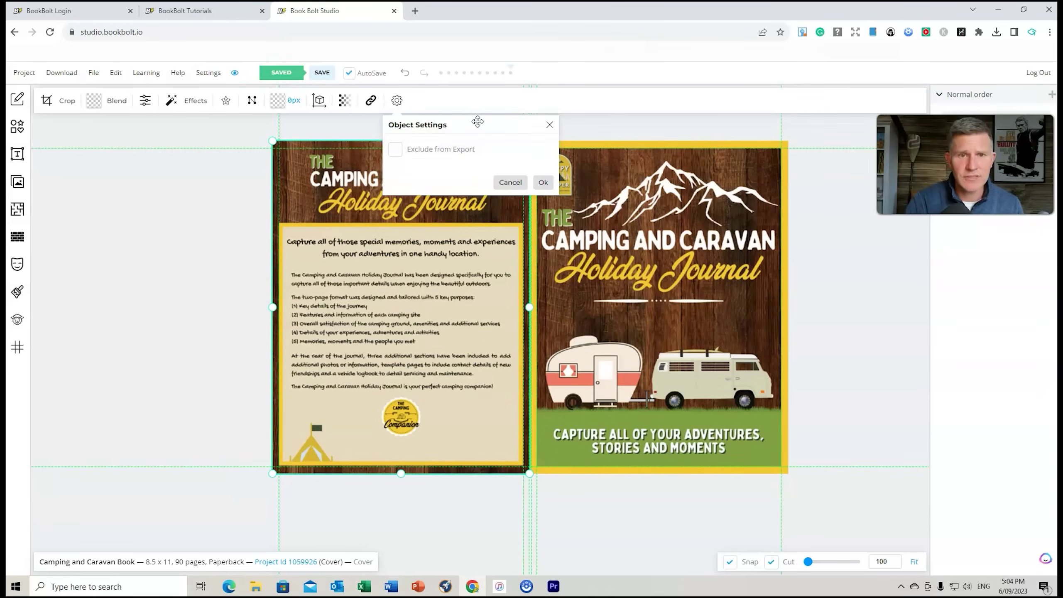
left_click(188, 194)
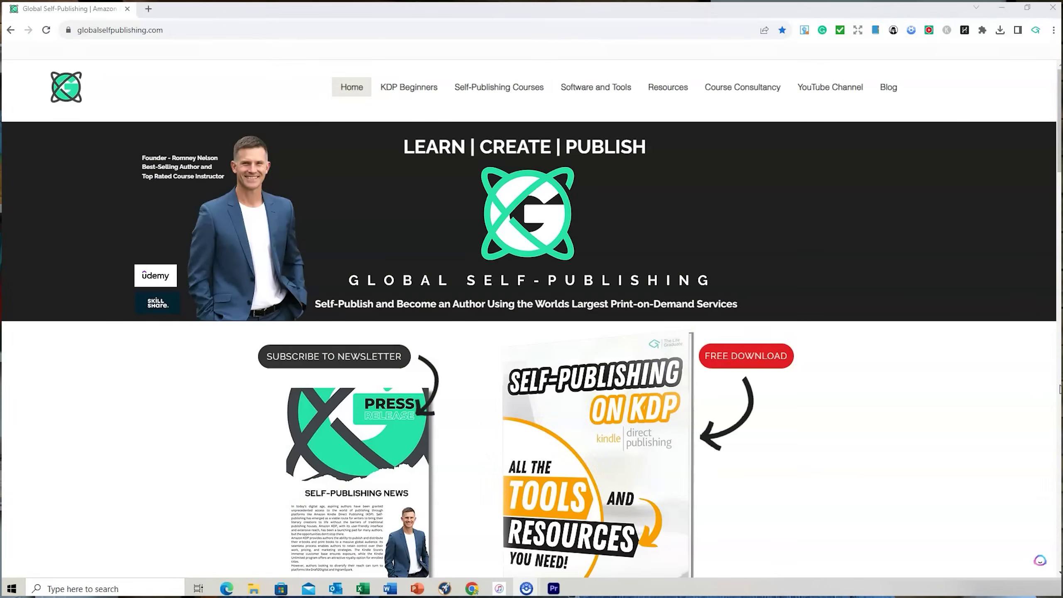
scroll(1060, 389, "down", 10)
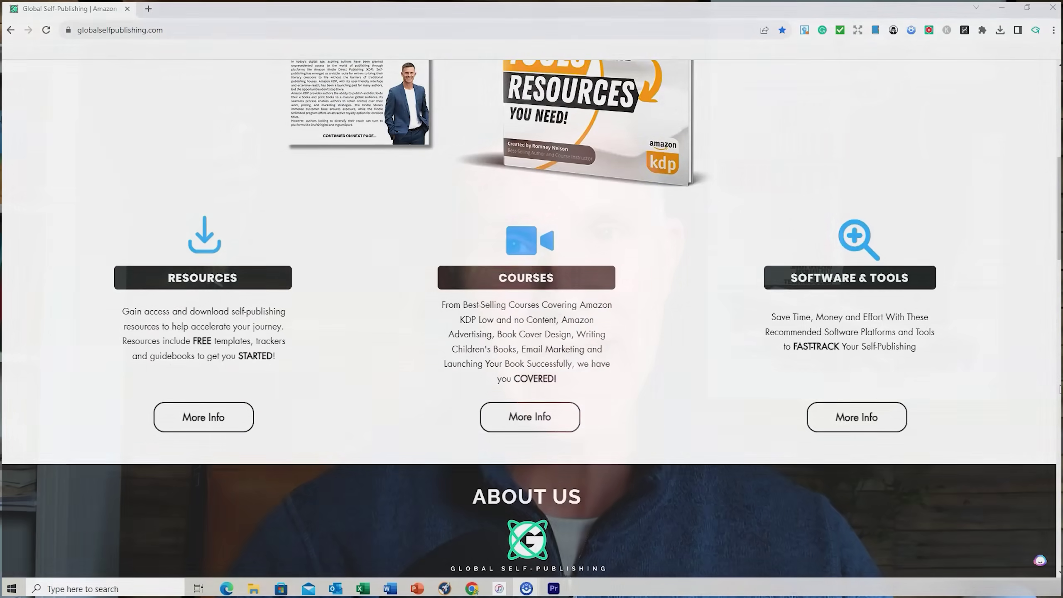
scroll(1060, 389, "down", 5)
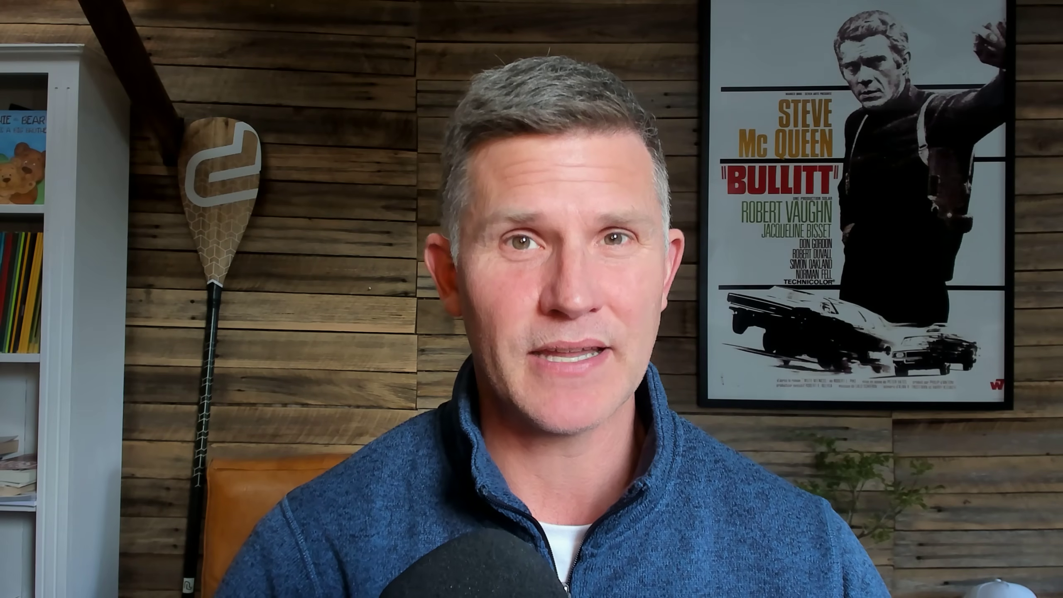